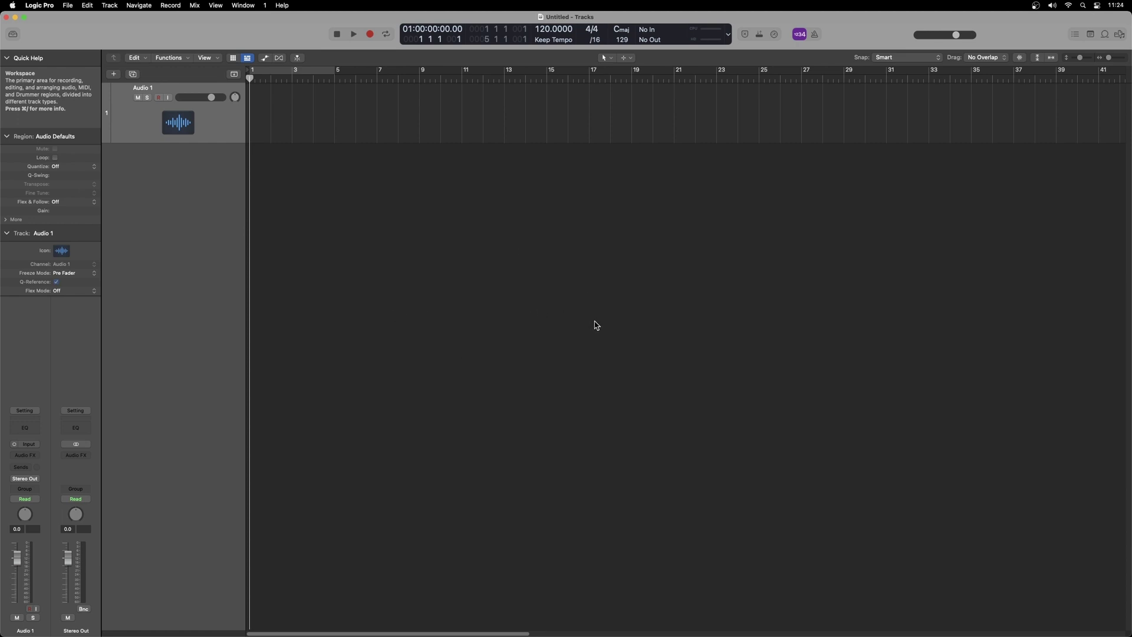
# Quit Logic Pro, then open the XLN Audio login page and fill in the saved account e-mail.
pyautogui.click(50, 5)
pyautogui.click(96, 166)
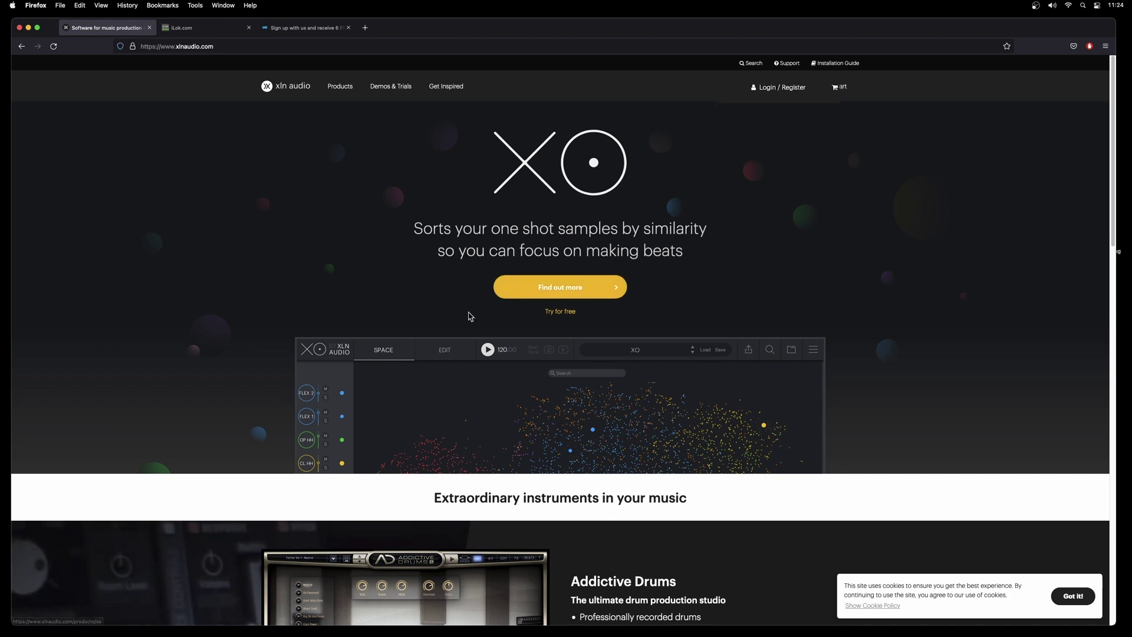
pyautogui.moveTo(788, 90)
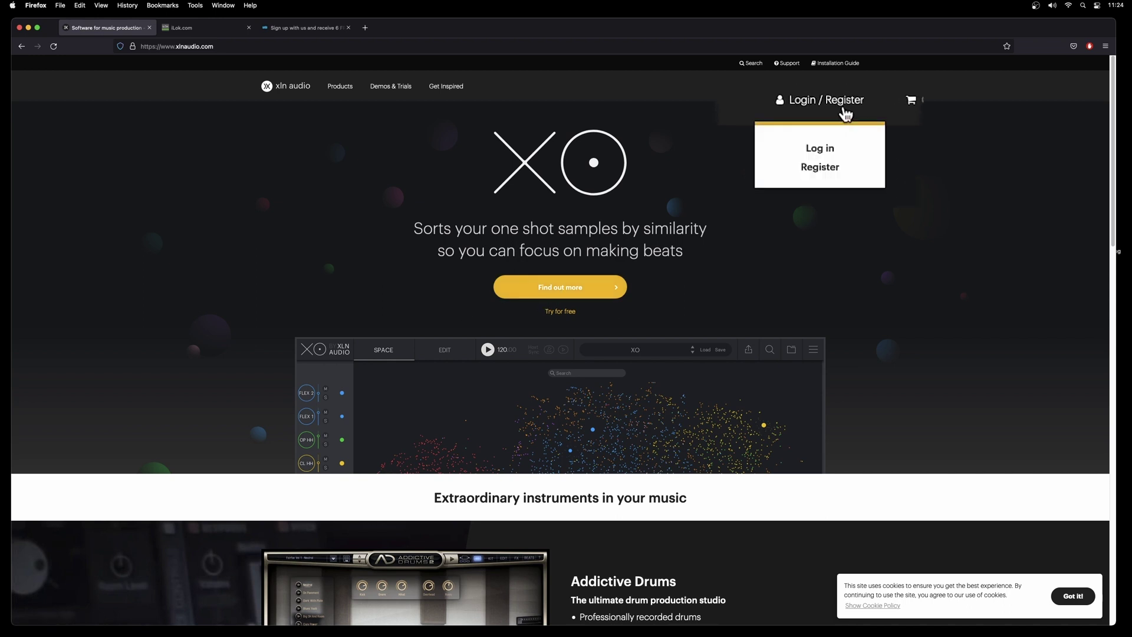
pyautogui.click(819, 153)
pyautogui.click(556, 176)
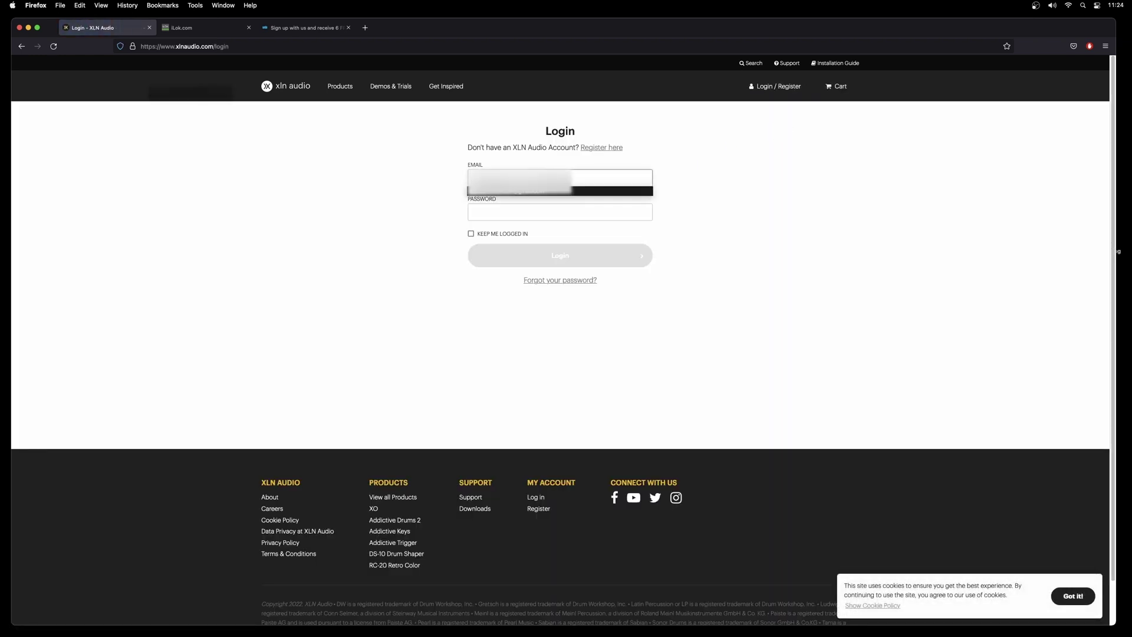
pyautogui.click(539, 195)
# Enter the account password, submit the login, and decline Firefox's offer to save it.
pyautogui.click(513, 211)
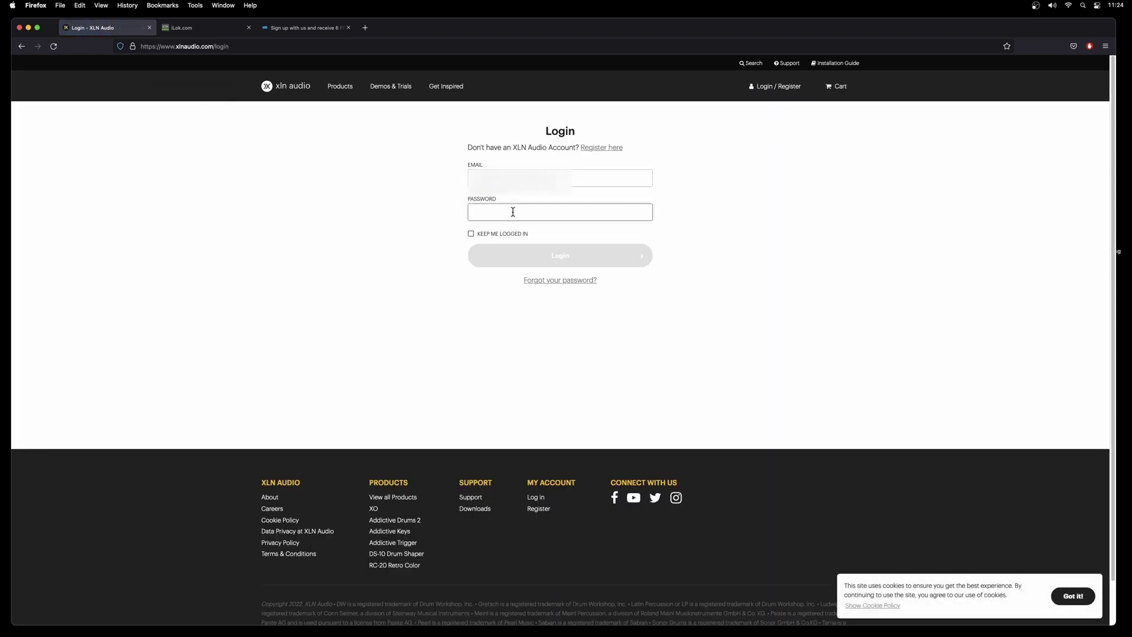
pyautogui.write('••••••••')
pyautogui.press('Return')
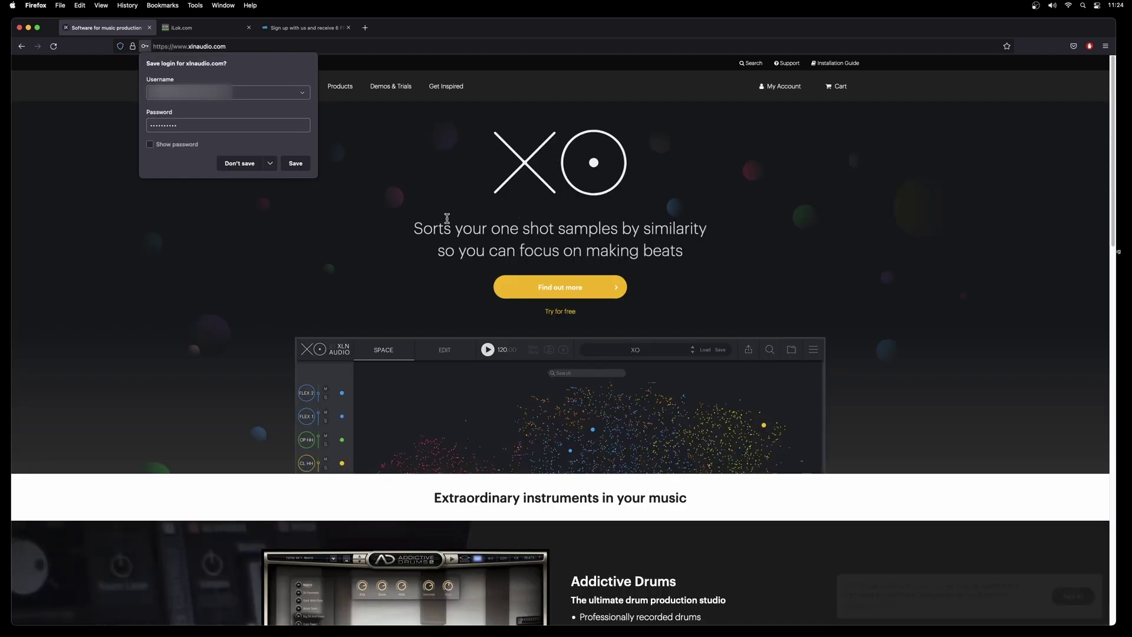
pyautogui.click(271, 161)
pyautogui.click(273, 175)
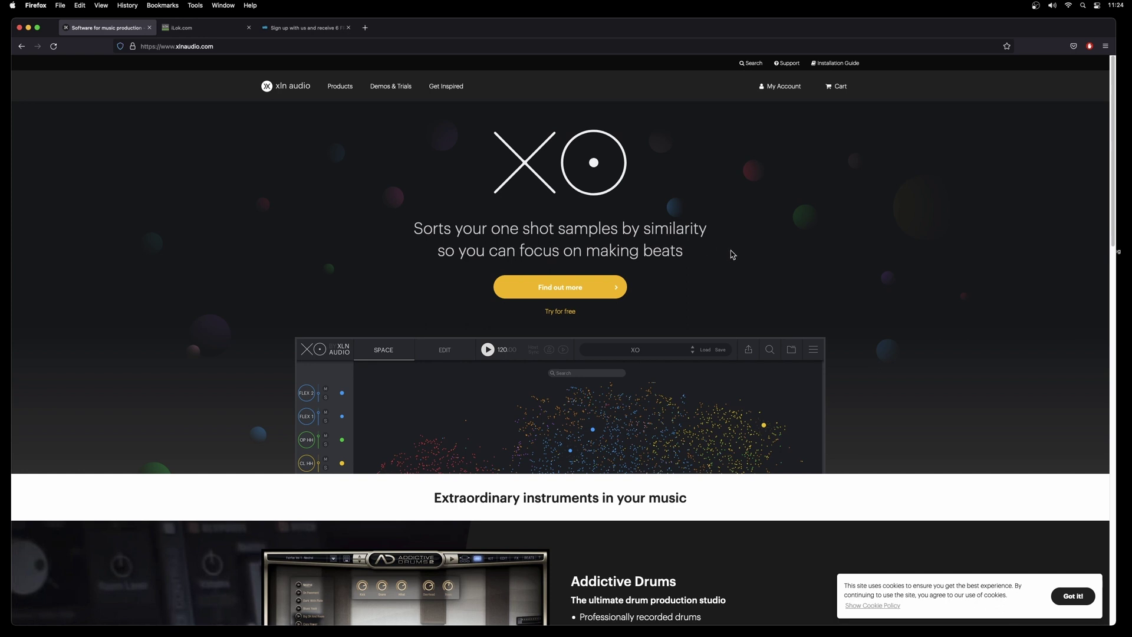
pyautogui.moveTo(781, 87)
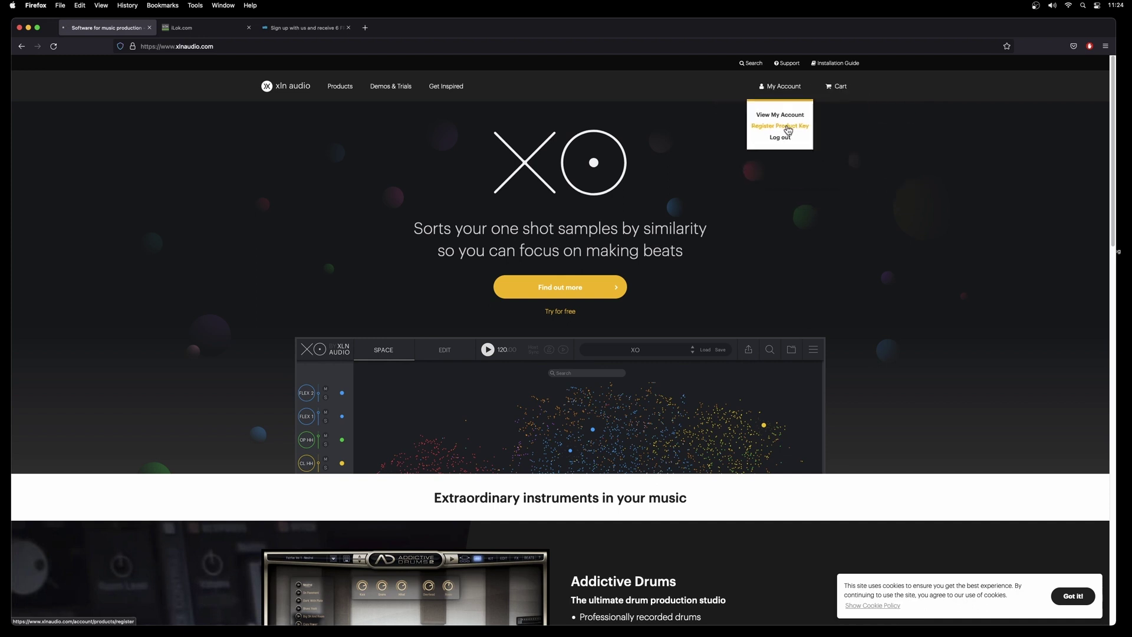
# From Register Product Key's Installation Guide, download and save the macOS XLN Online Installer.
pyautogui.click(843, 173)
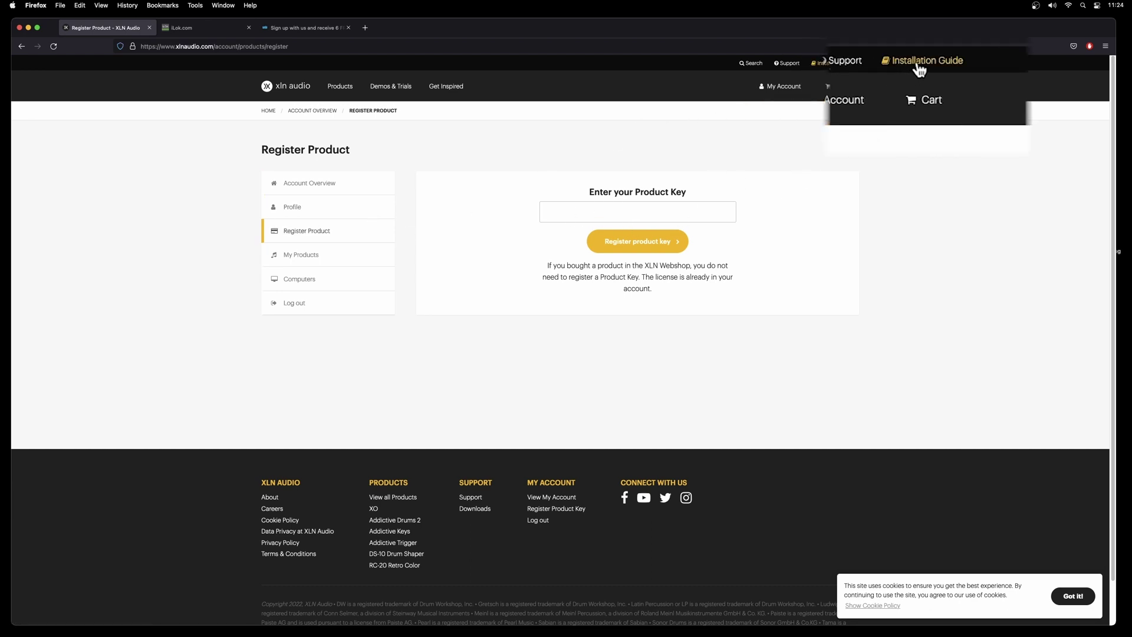
pyautogui.click(832, 63)
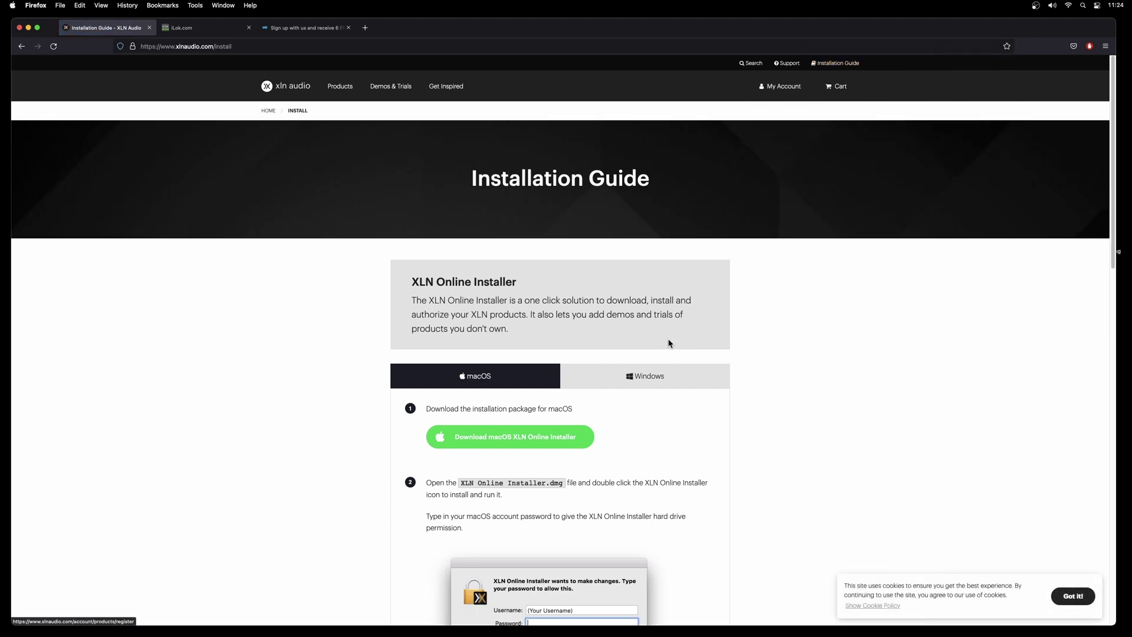
pyautogui.click(525, 444)
pyautogui.click(717, 300)
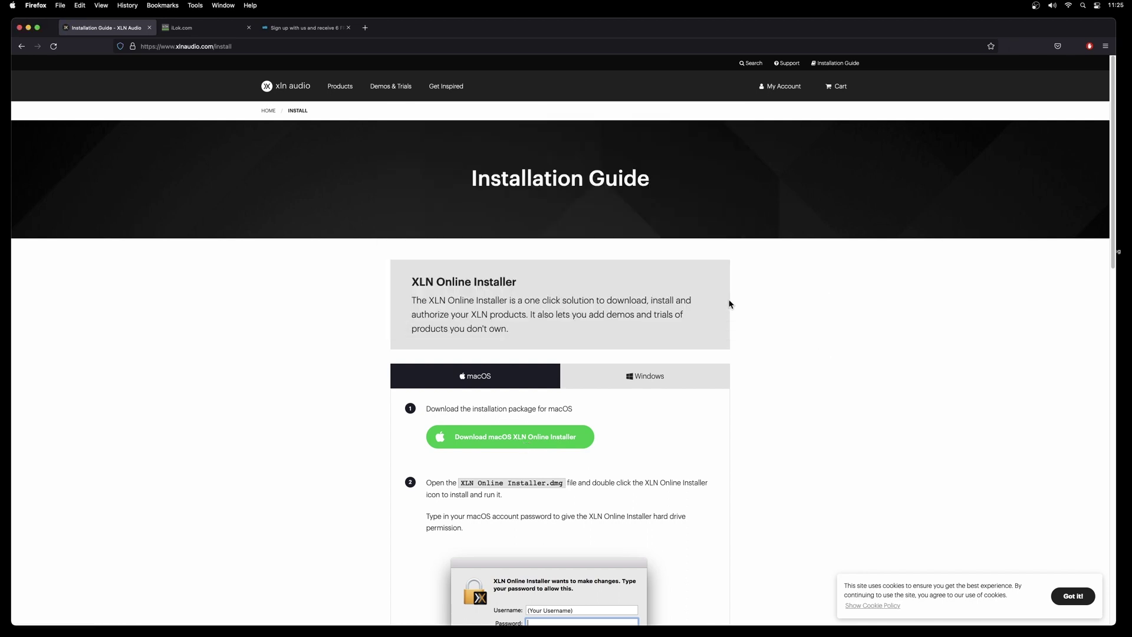
# Hide Firefox, open the installer disk image and launch XLN Online Installer, authorizing with the Mac password.
pyautogui.press('super+h')
pyautogui.moveTo(1100, 35); pyautogui.dragTo(1093, 147)
pyautogui.doubleClick(1092, 147)
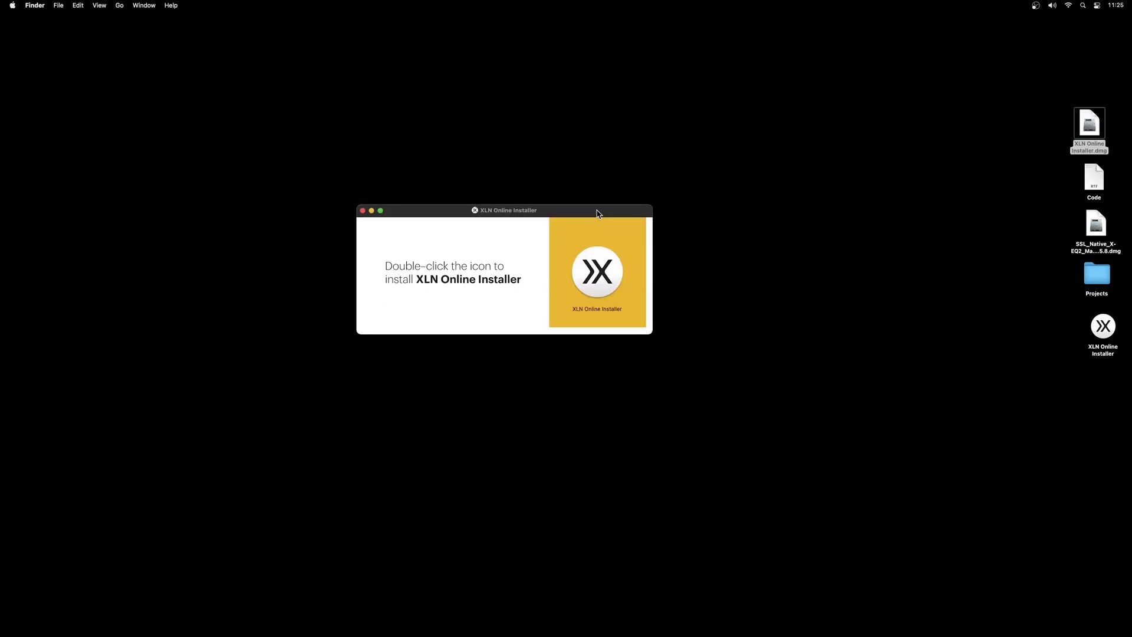
pyautogui.doubleClick(597, 271)
pyautogui.click(564, 224)
pyautogui.press('Return')
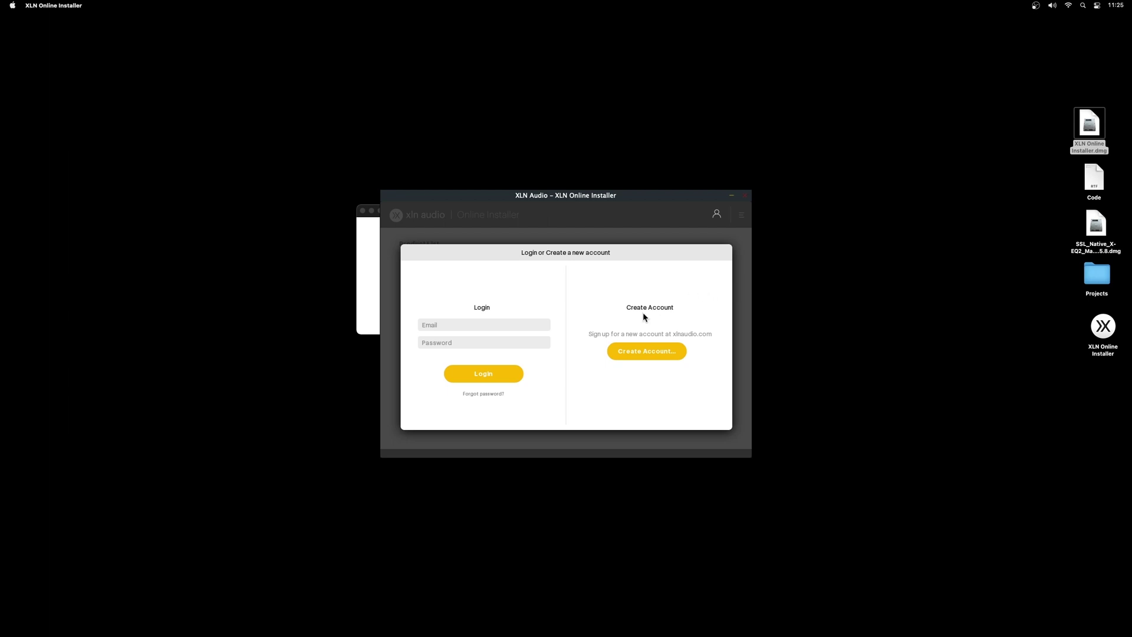
# Log in to the installer with the pasted account e-mail and the password.
pyautogui.click(532, 325)
pyautogui.click(528, 324)
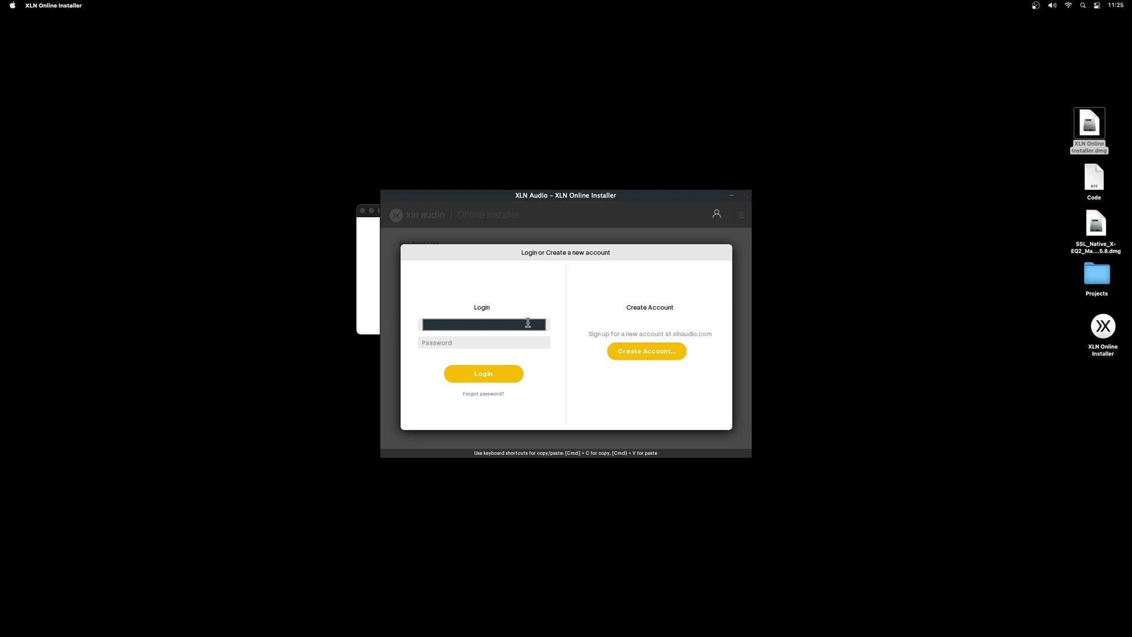
pyautogui.press('super+v')
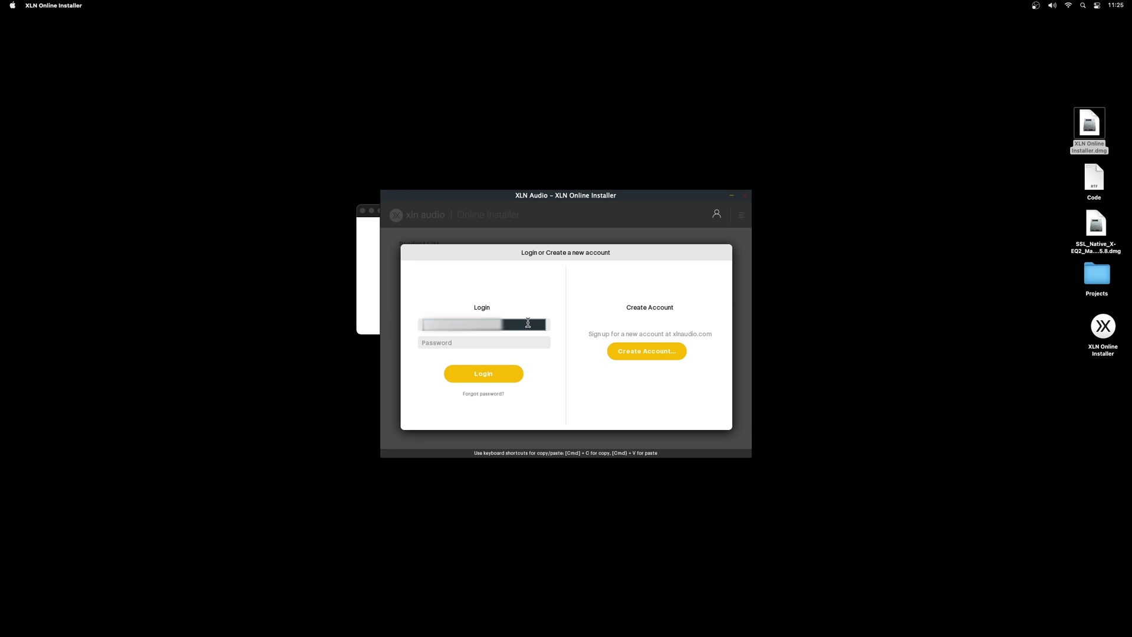
pyautogui.press('Tab')
pyautogui.write('••••••')
pyautogui.click(483, 374)
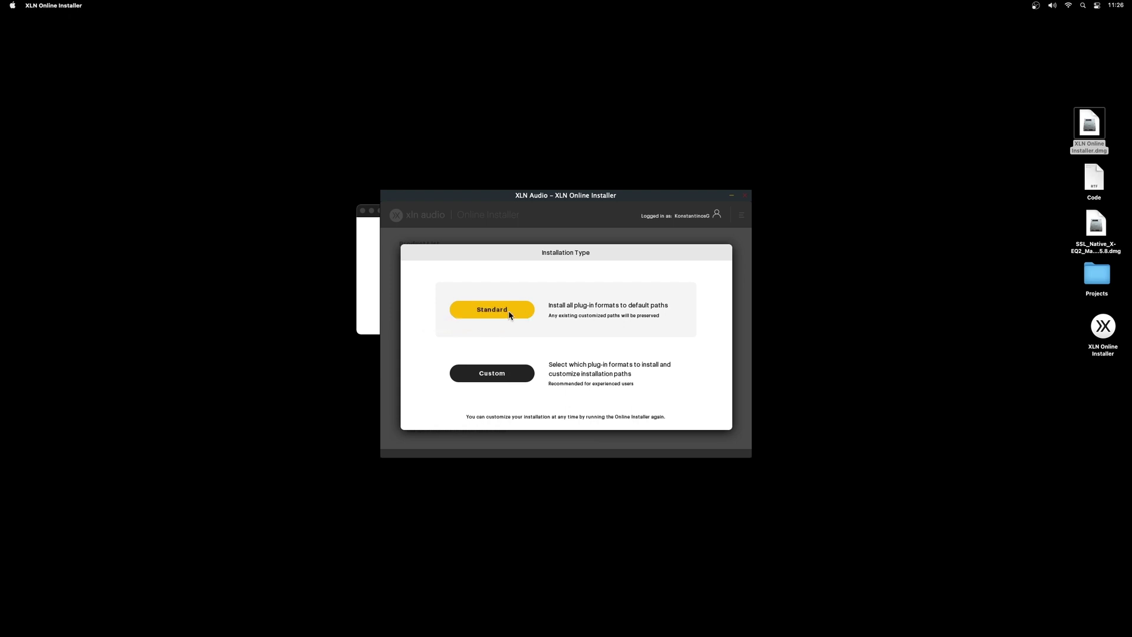
# Choose the Standard installation, set interface scaling to 175% in Settings, and reposition the window.
pyautogui.click(509, 314)
pyautogui.click(741, 215)
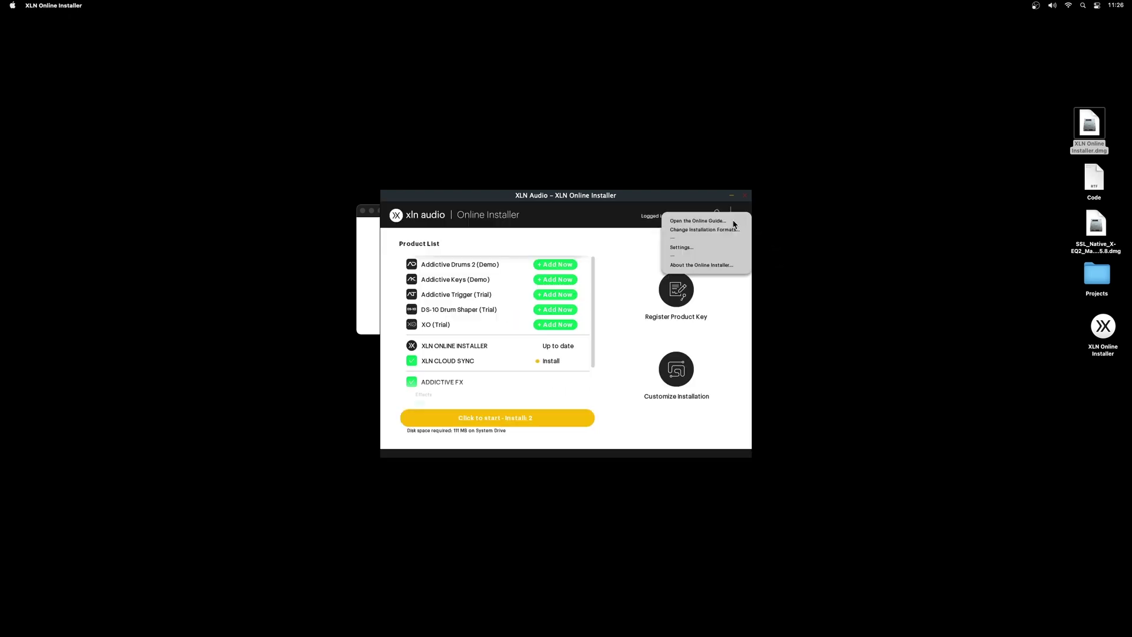
pyautogui.click(686, 253)
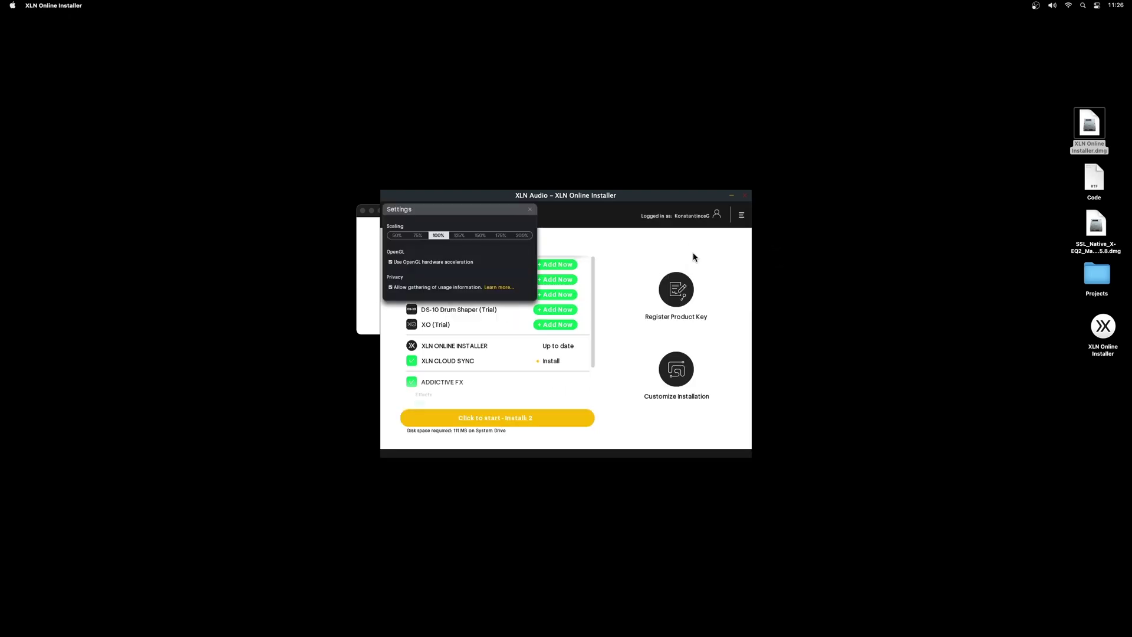
pyautogui.click(483, 238)
pyautogui.click(555, 252)
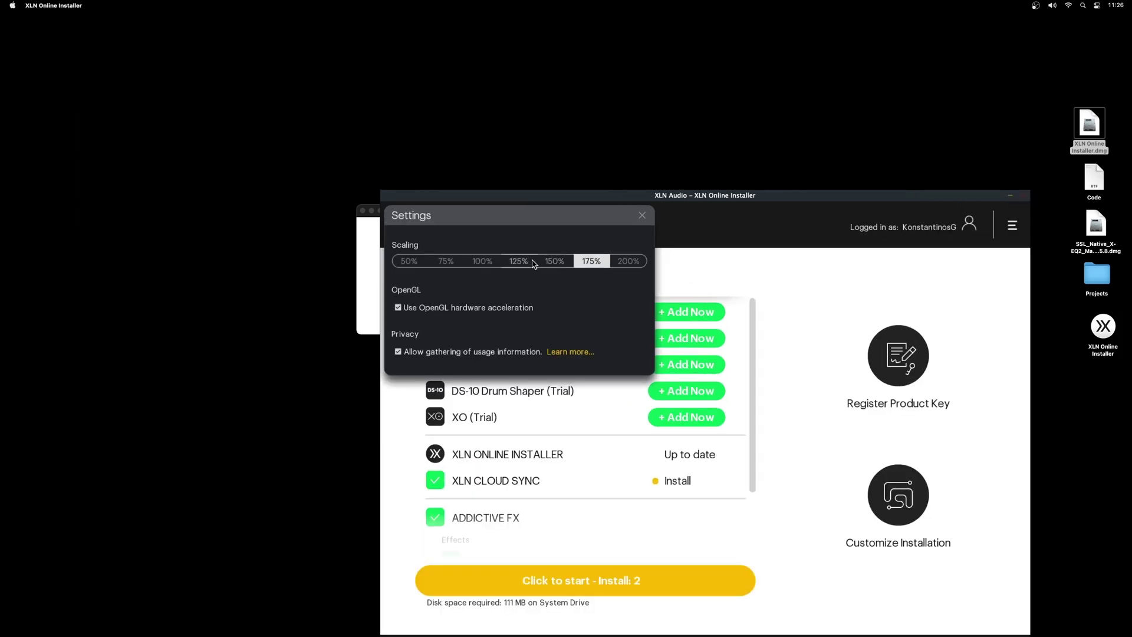
pyautogui.click(641, 216)
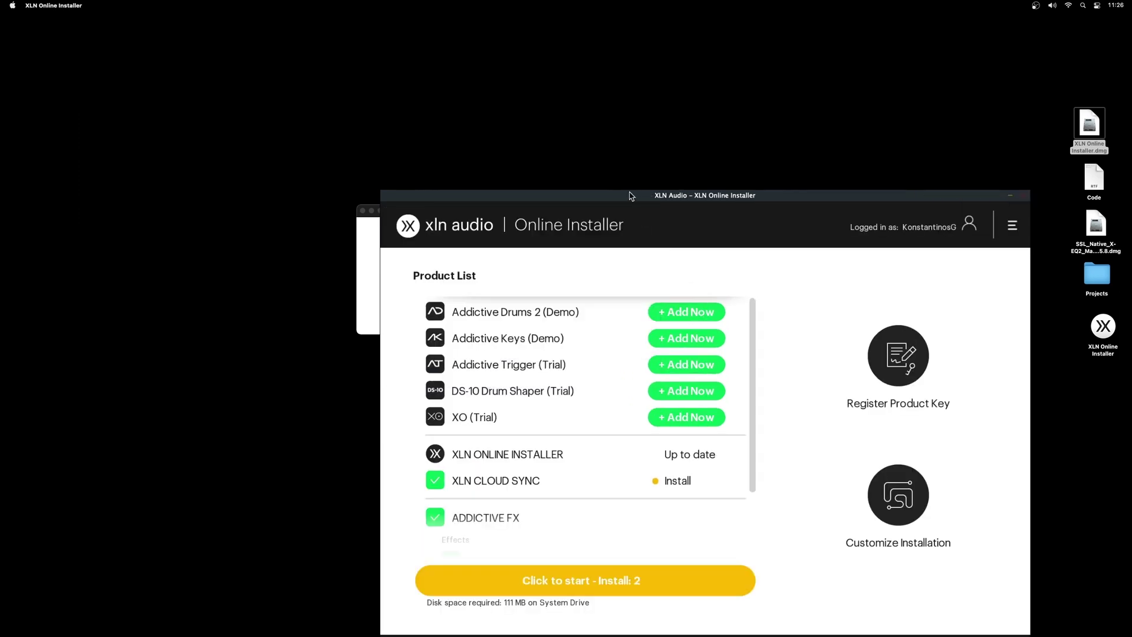
pyautogui.moveTo(634, 190); pyautogui.dragTo(469, 76)
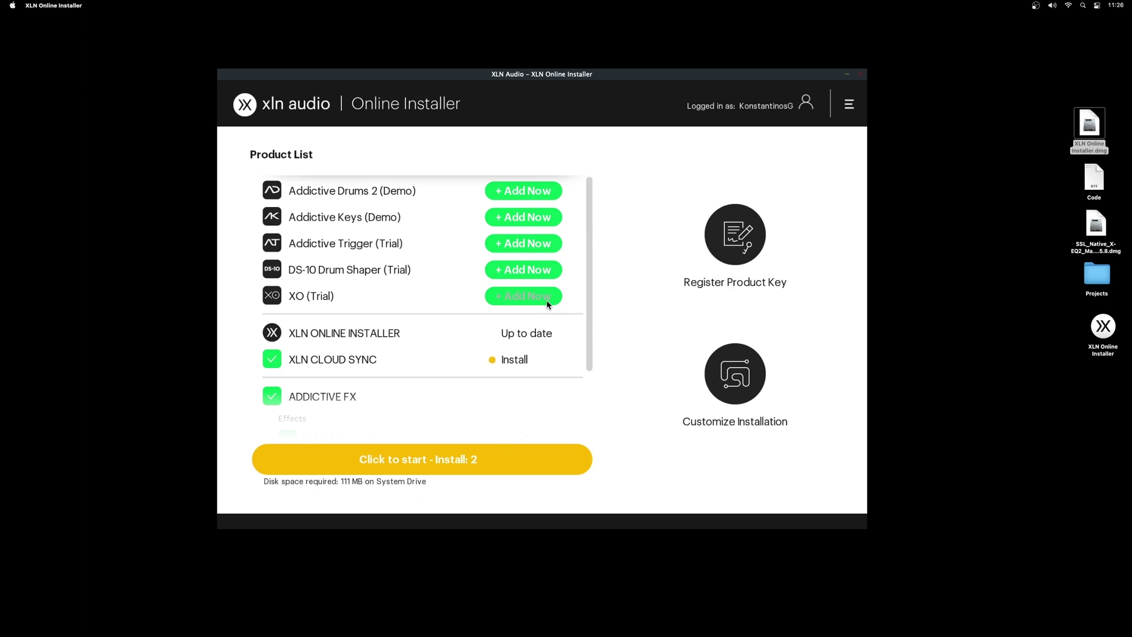
# Untick XLN Cloud Sync, install RC-20 Retro Color alone, and acknowledge the Installation Finished dialog.
pyautogui.moveTo(587, 278); pyautogui.dragTo(584, 359)
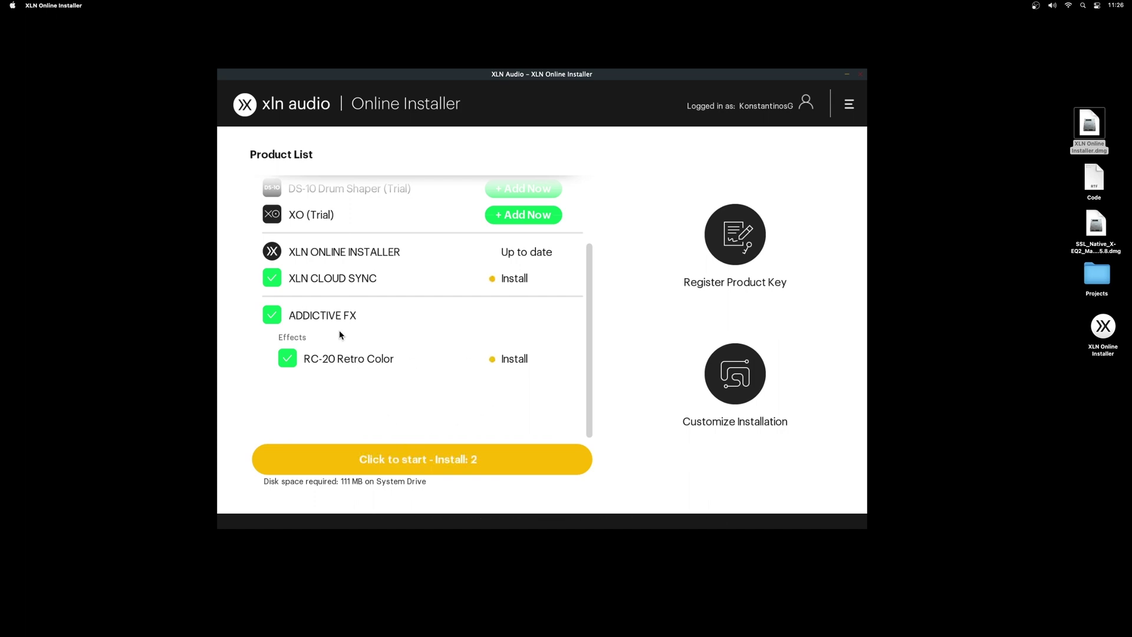
pyautogui.click(272, 282)
pyautogui.click(271, 361)
pyautogui.click(272, 360)
pyautogui.scroll(-2, 277, 363)
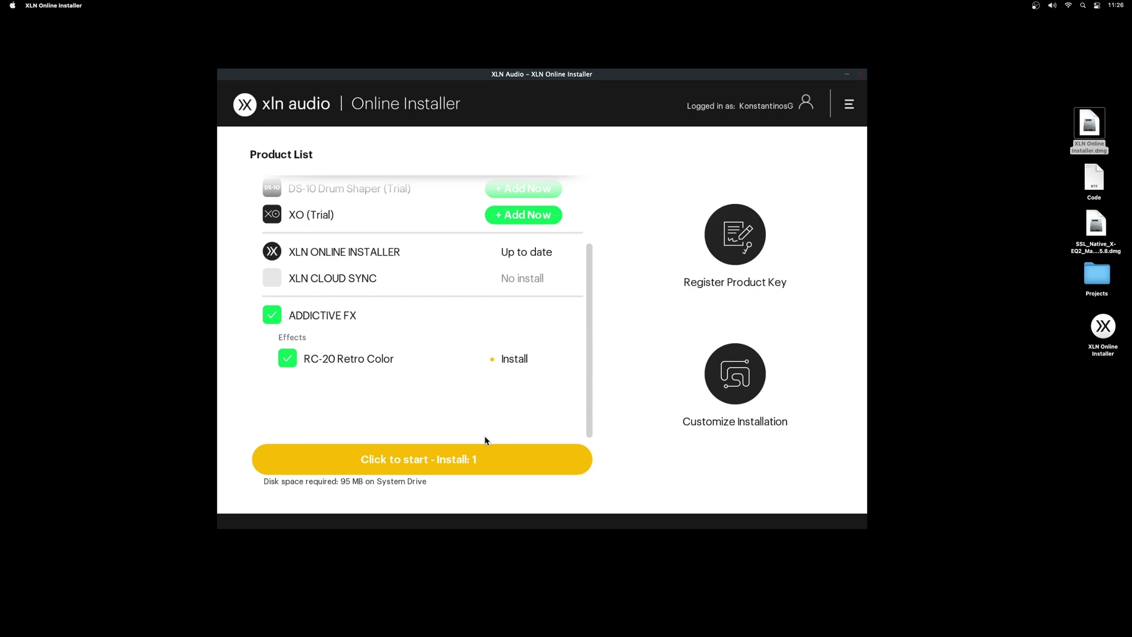
pyautogui.click(449, 465)
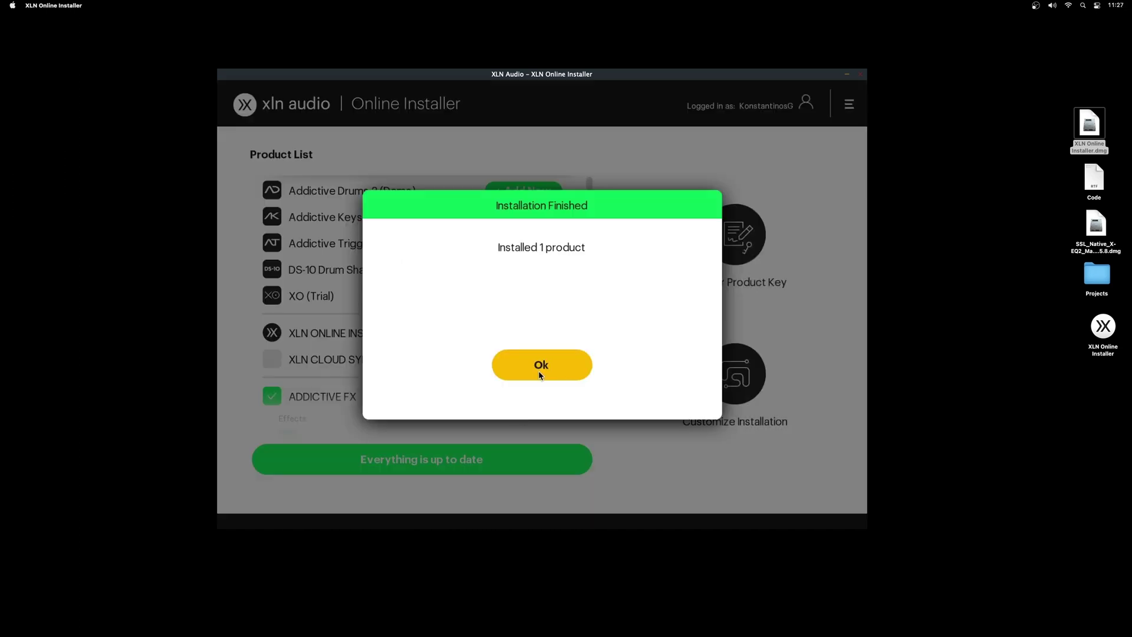
pyautogui.click(541, 365)
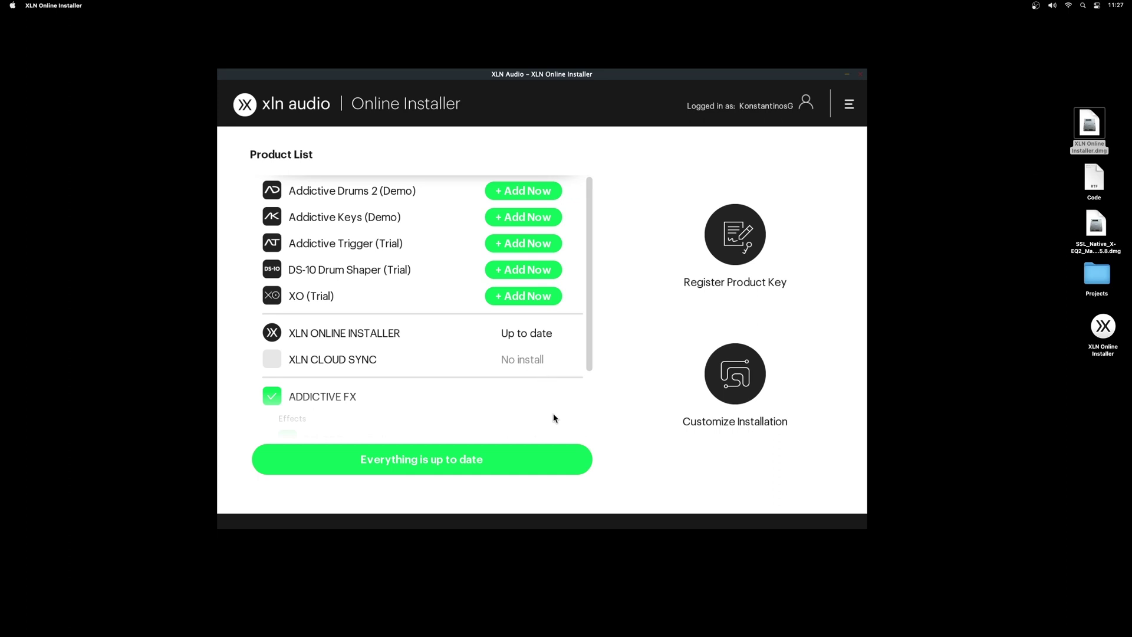
# Launch Logic Pro and create a new Audio 1 track.
pyautogui.moveTo(488, 633)
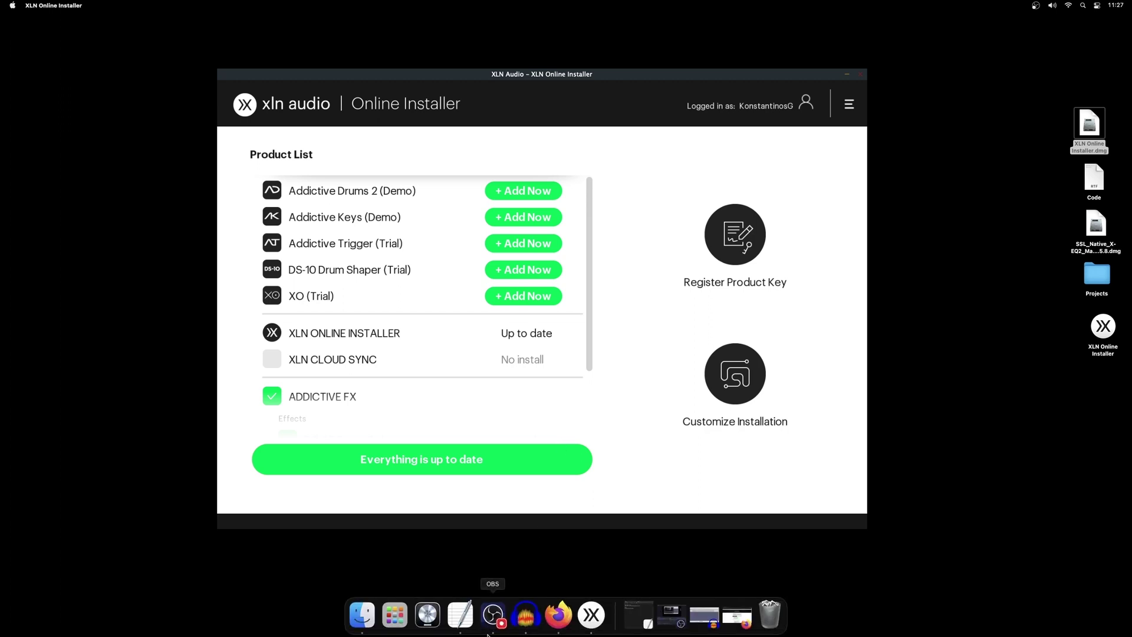
pyautogui.click(428, 615)
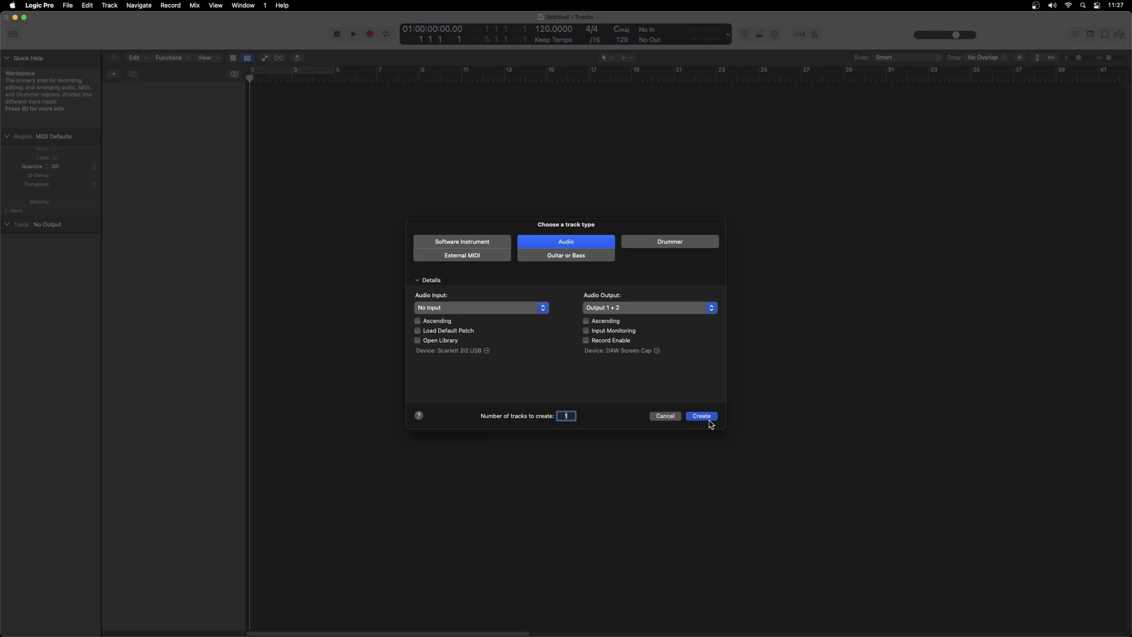
pyautogui.click(703, 418)
# Insert RC-20 Retro Color on Audio 1, declining the quick tour and closing the tutorial message.
pyautogui.click(27, 461)
pyautogui.moveTo(48, 627)
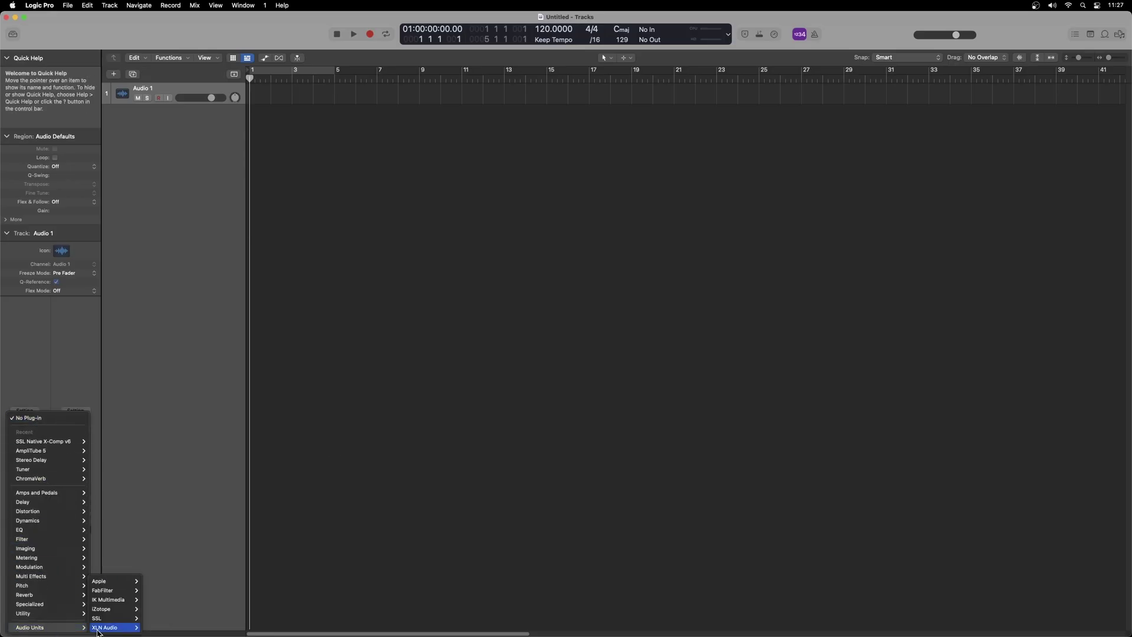
pyautogui.moveTo(106, 627)
pyautogui.click(154, 629)
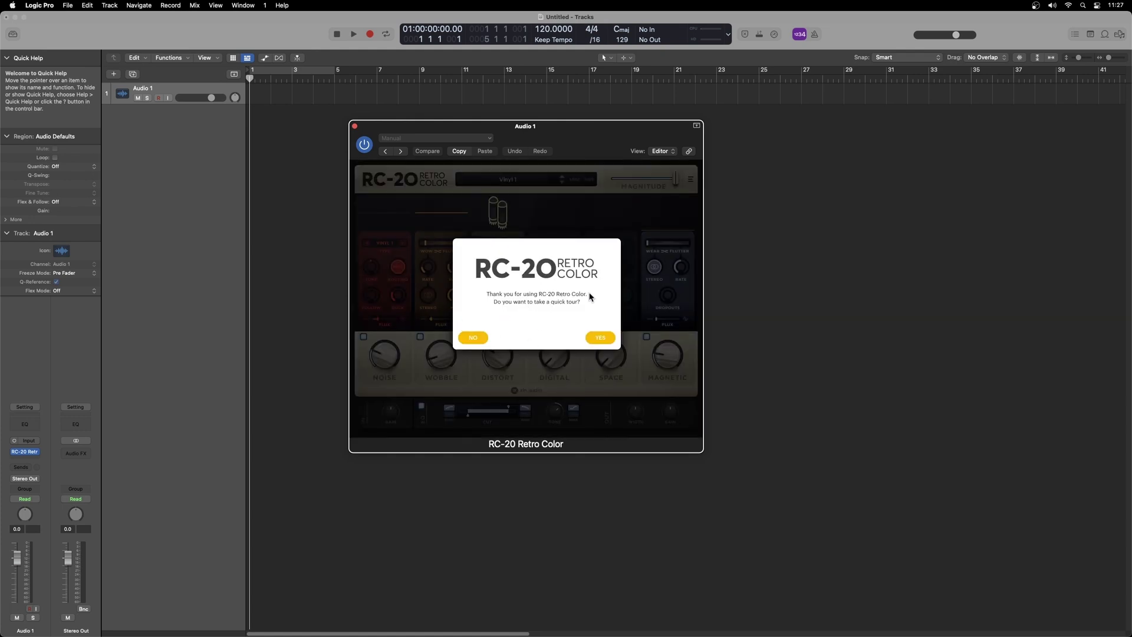
pyautogui.click(477, 339)
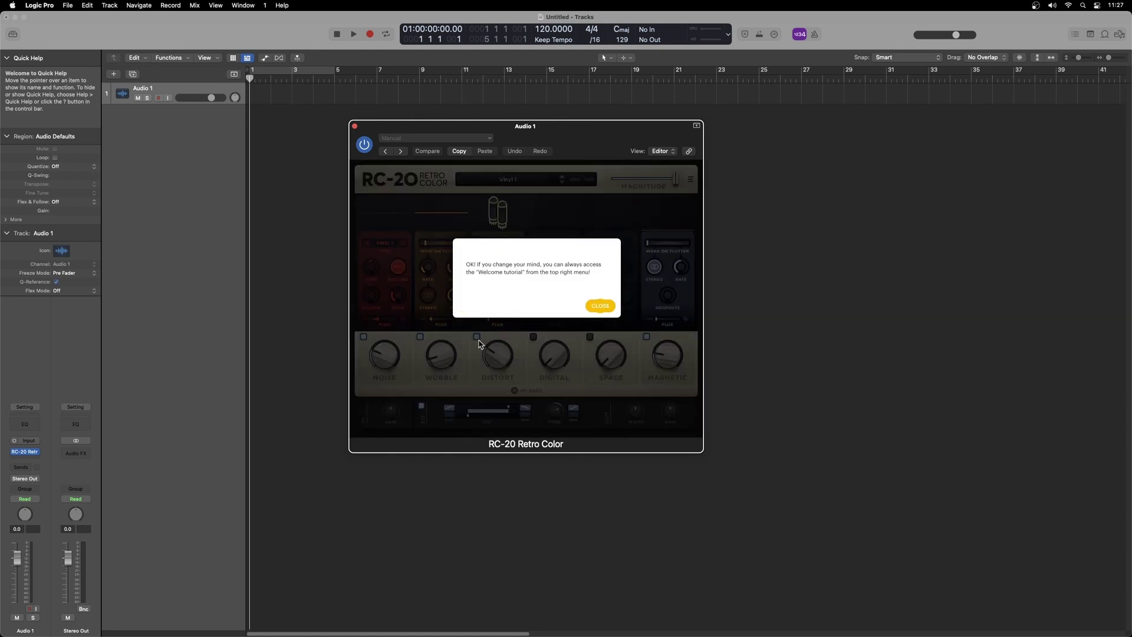
pyautogui.click(601, 305)
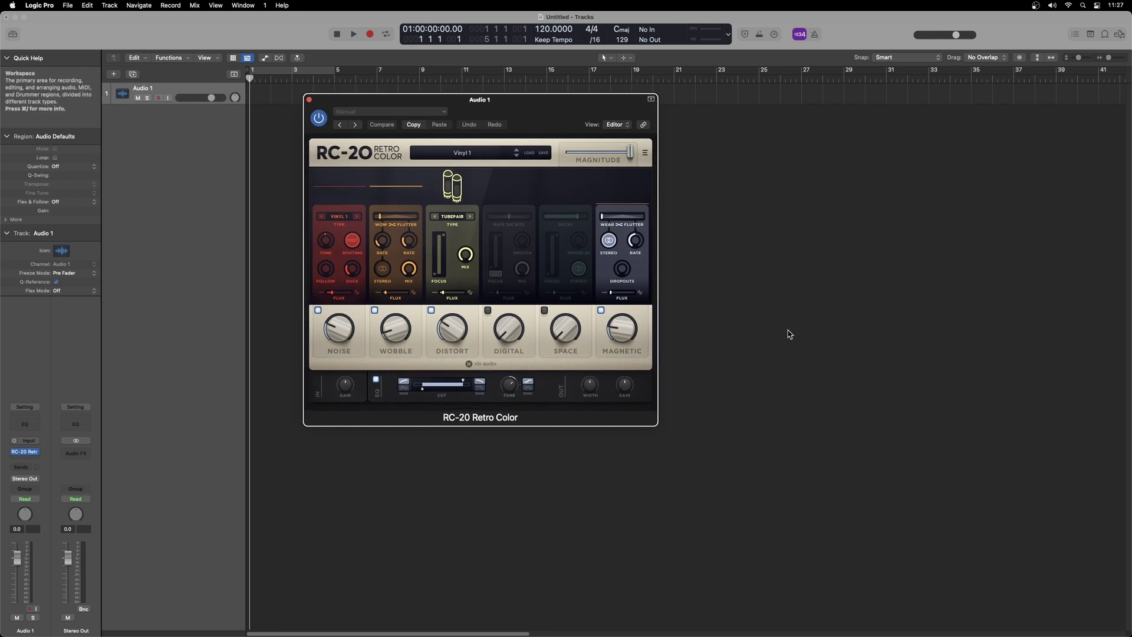
# Quit Logic Pro without saving the untitled project.
pyautogui.click(40, 5)
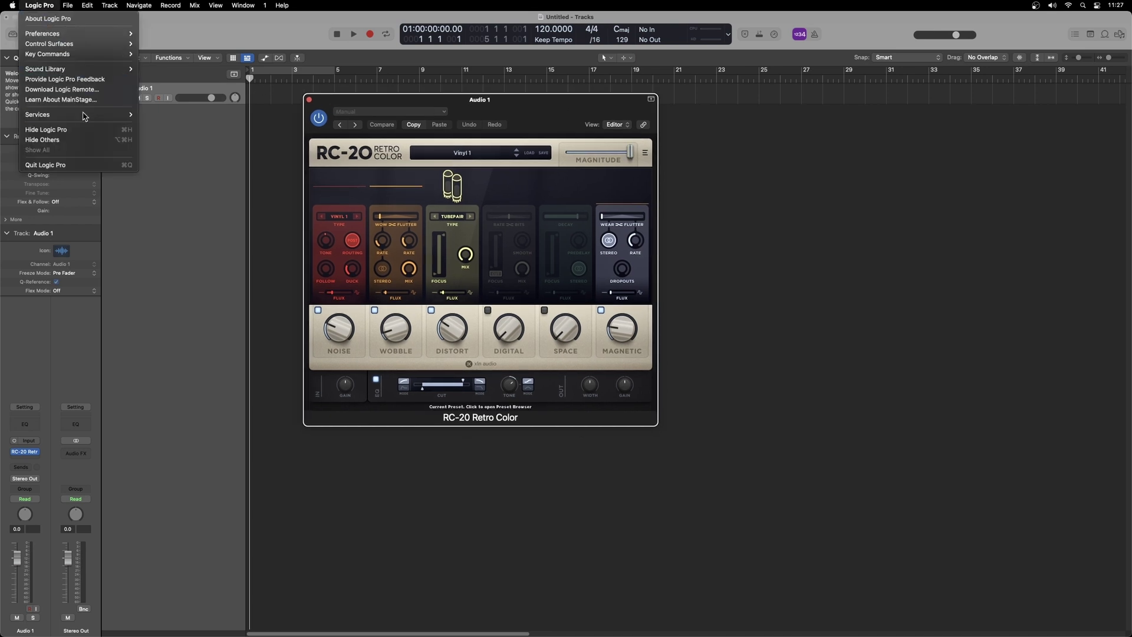
pyautogui.click(46, 165)
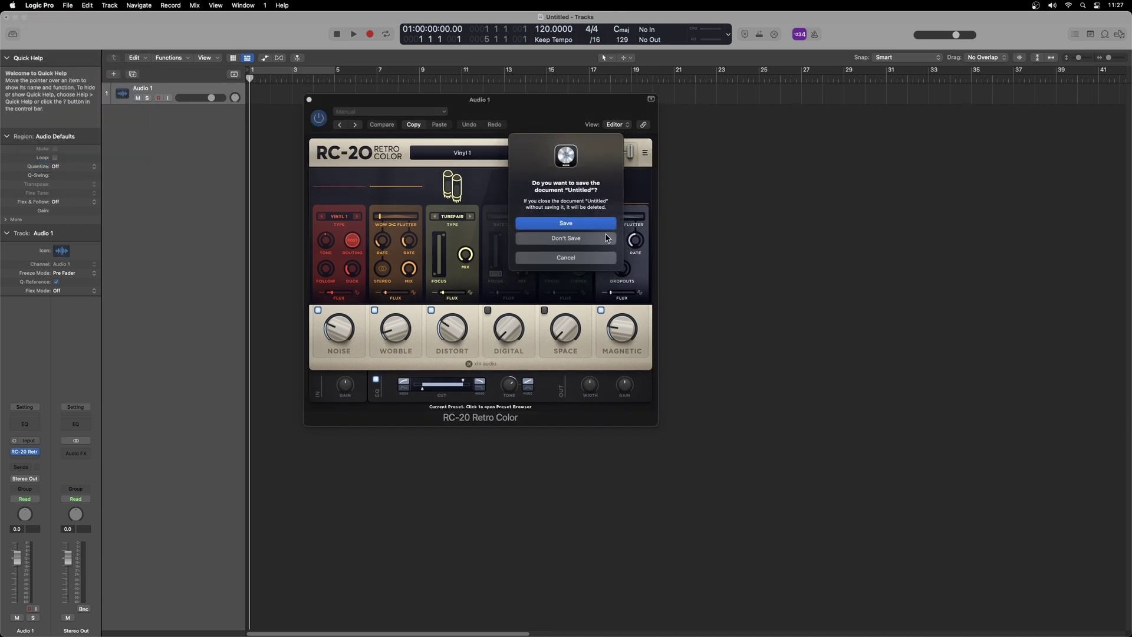
pyautogui.click(602, 238)
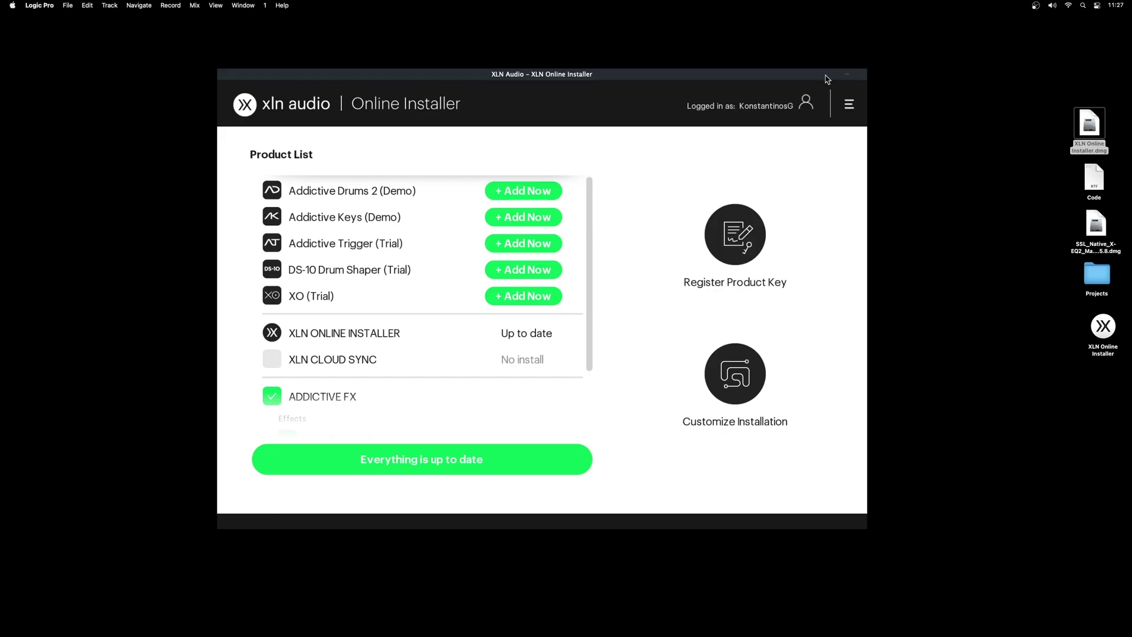
# Close the XLN Online Installer and its disk-image Finder window.
pyautogui.click(862, 74)
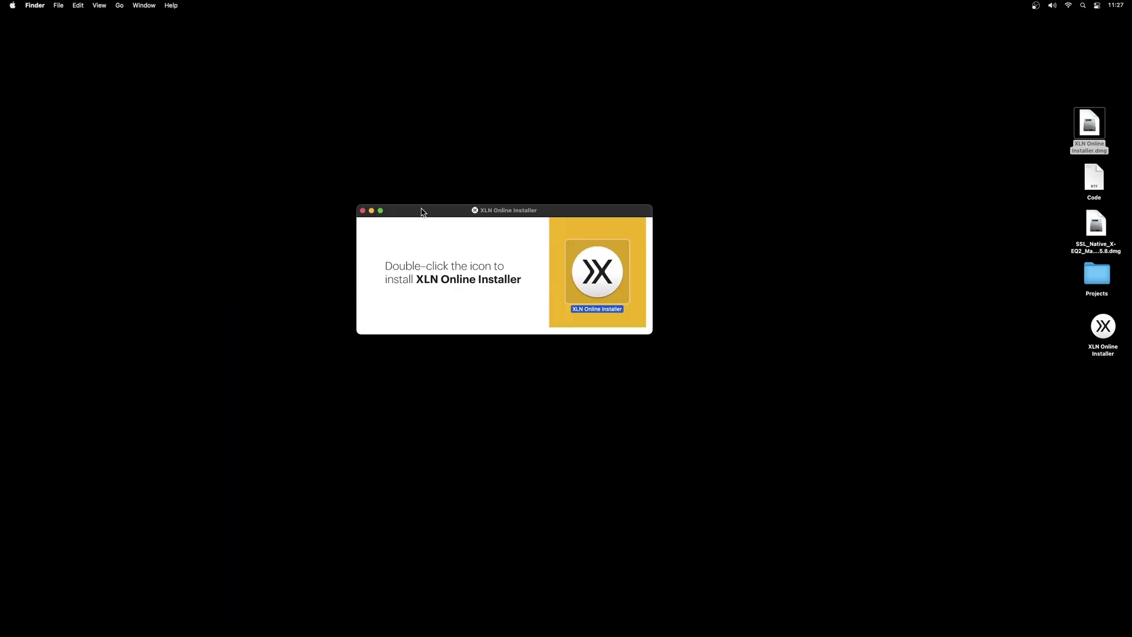
pyautogui.click(363, 211)
pyautogui.click(758, 256)
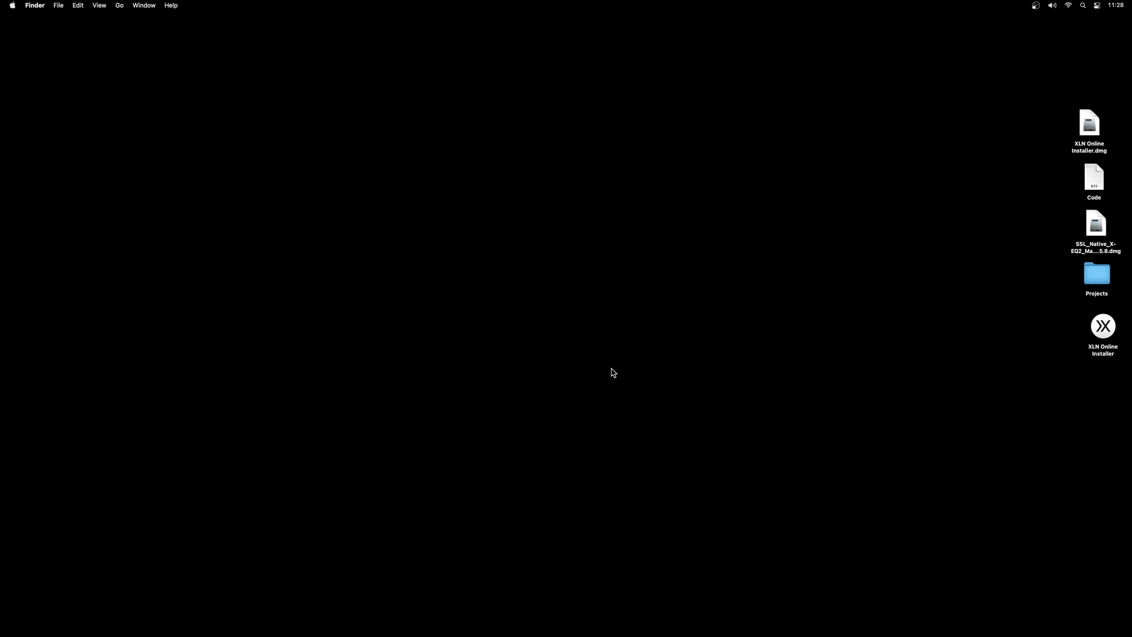
pyautogui.moveTo(416, 636)
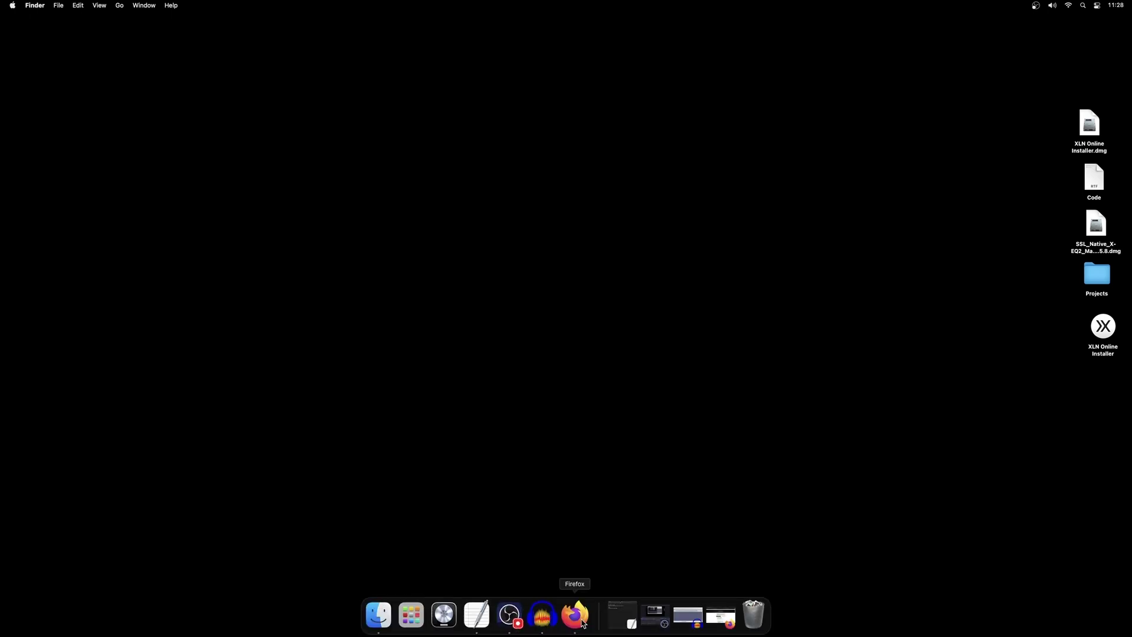
# From the iLok.com tab, save LicenseSupportInstallerMac.zip to the Desktop and check the download progress.
pyautogui.click(575, 615)
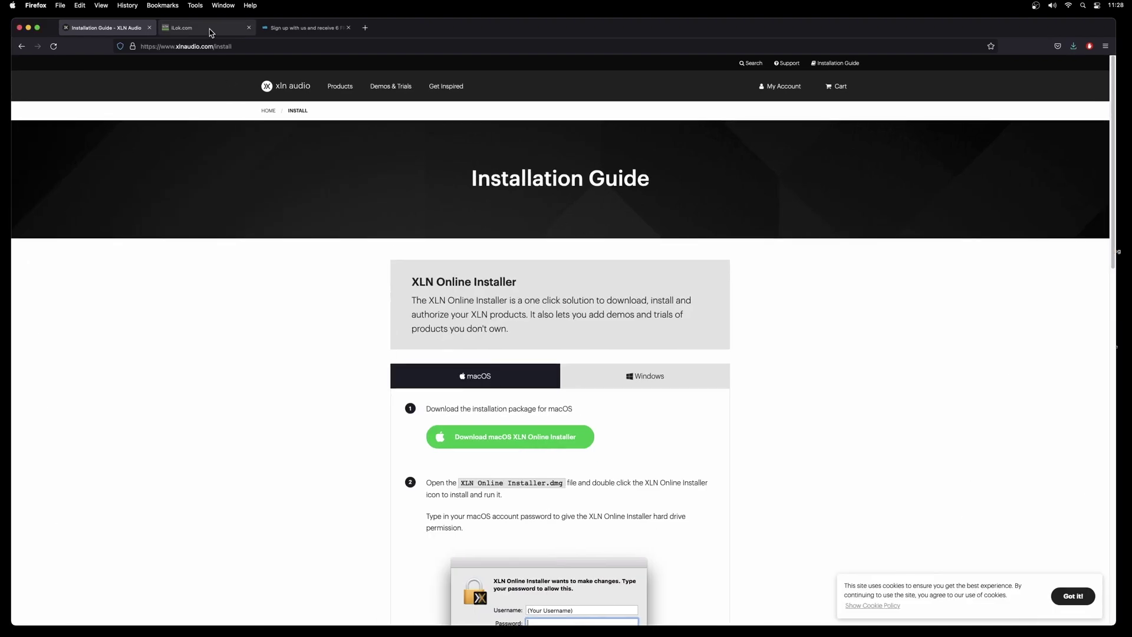
pyautogui.click(211, 31)
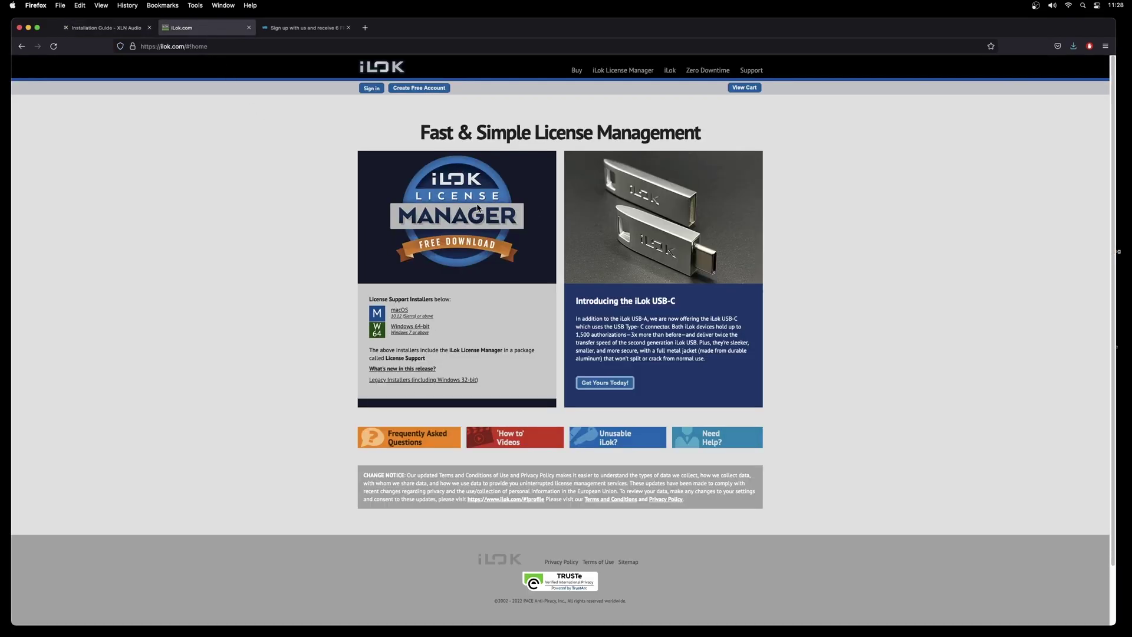
pyautogui.click(402, 317)
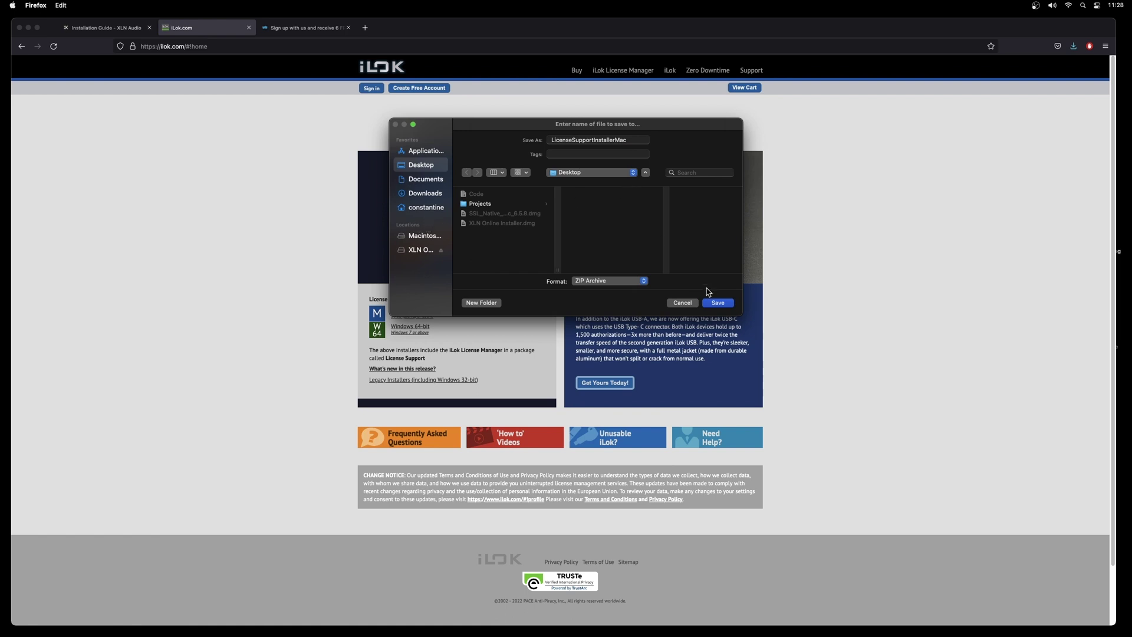
pyautogui.click(716, 301)
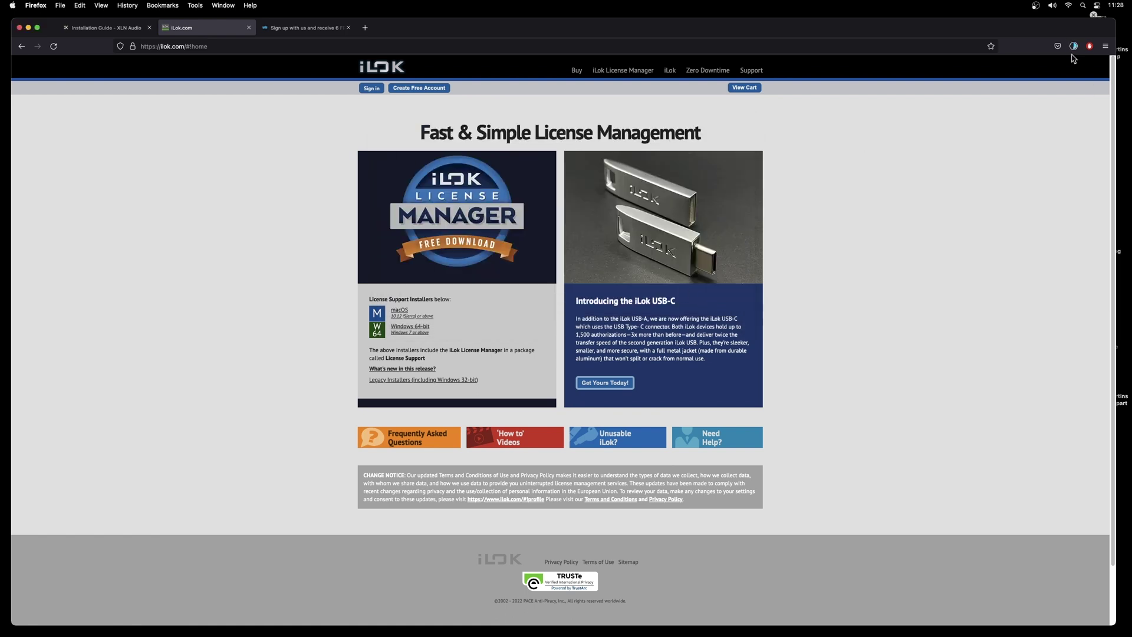
pyautogui.click(886, 213)
# Minimize Firefox, extract LicenseSupportInstallerMac.zip and open the License Support disk image installer.
pyautogui.click(28, 28)
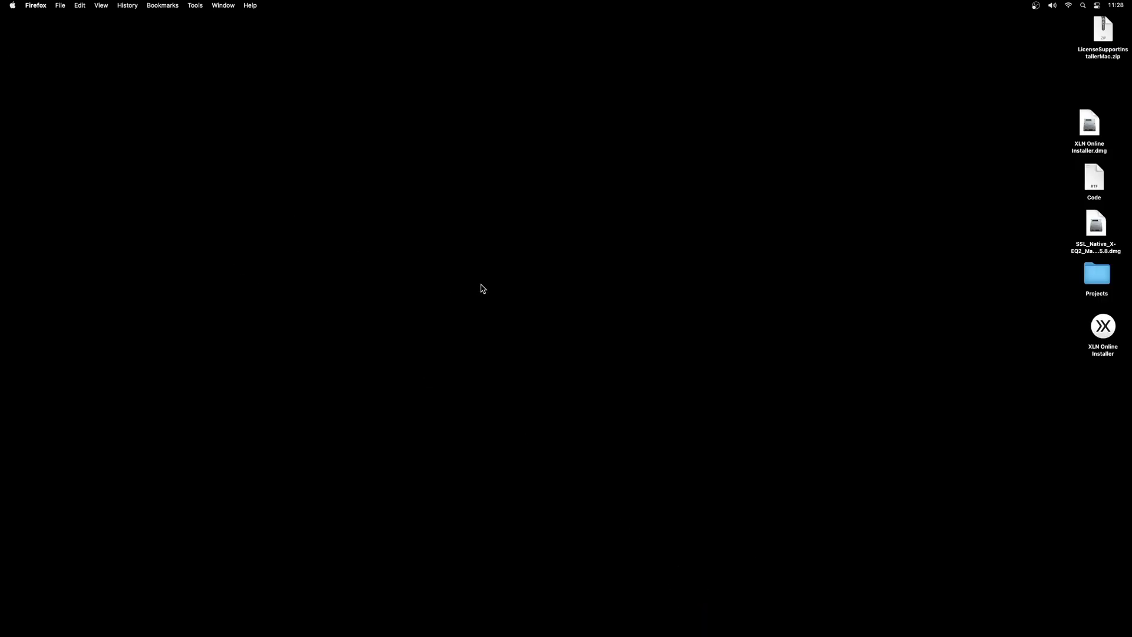
pyautogui.click(875, 384)
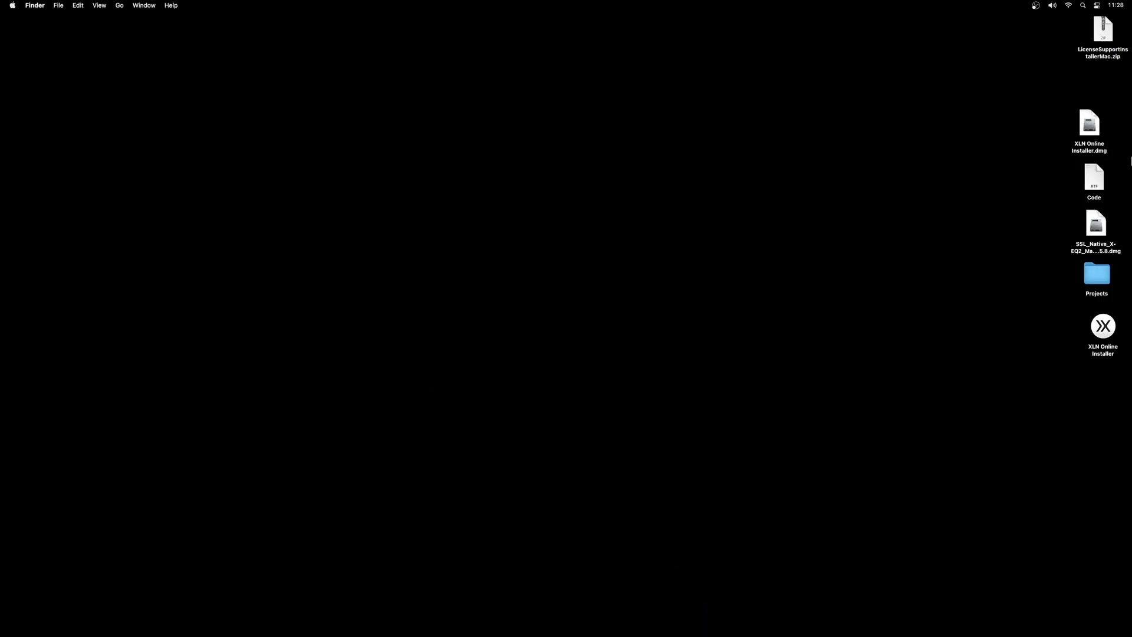
pyautogui.moveTo(1102, 52); pyautogui.dragTo(961, 177)
pyautogui.doubleClick(962, 176)
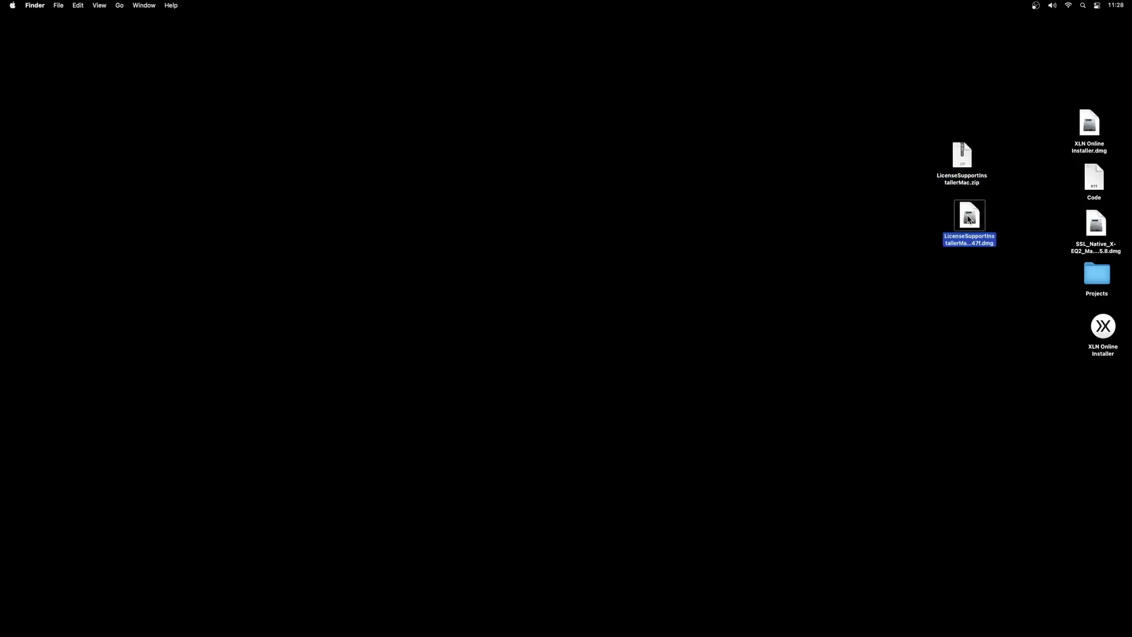
pyautogui.doubleClick(969, 219)
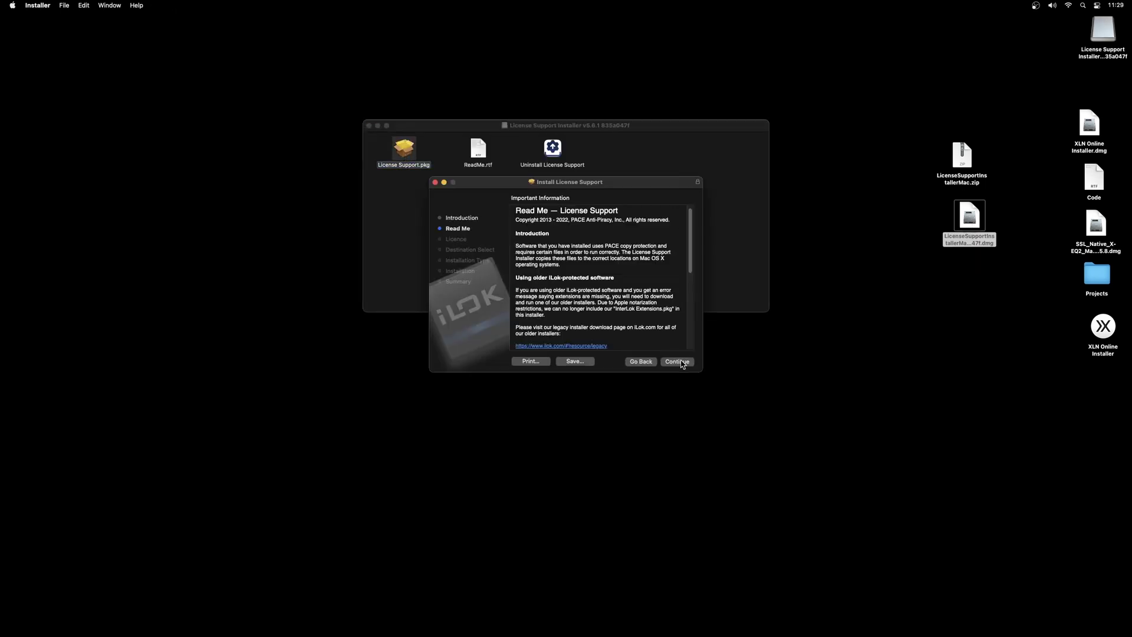
# Accept the licence, install with the admin password, then close the installer and its disk window.
pyautogui.click(677, 362)
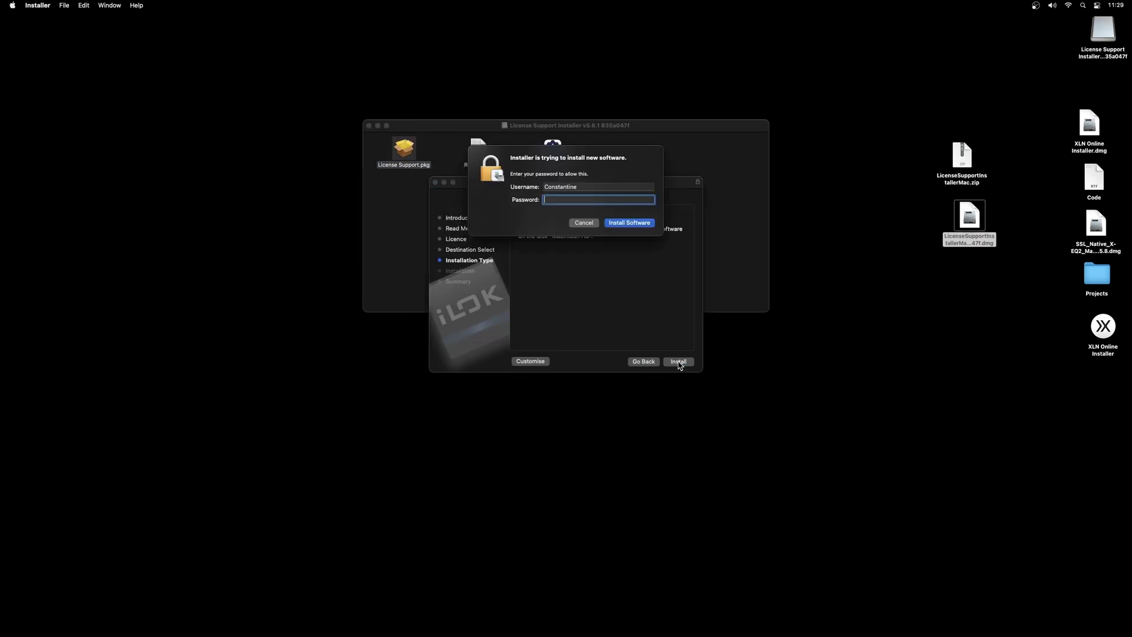
pyautogui.write('********')
pyautogui.press('Return')
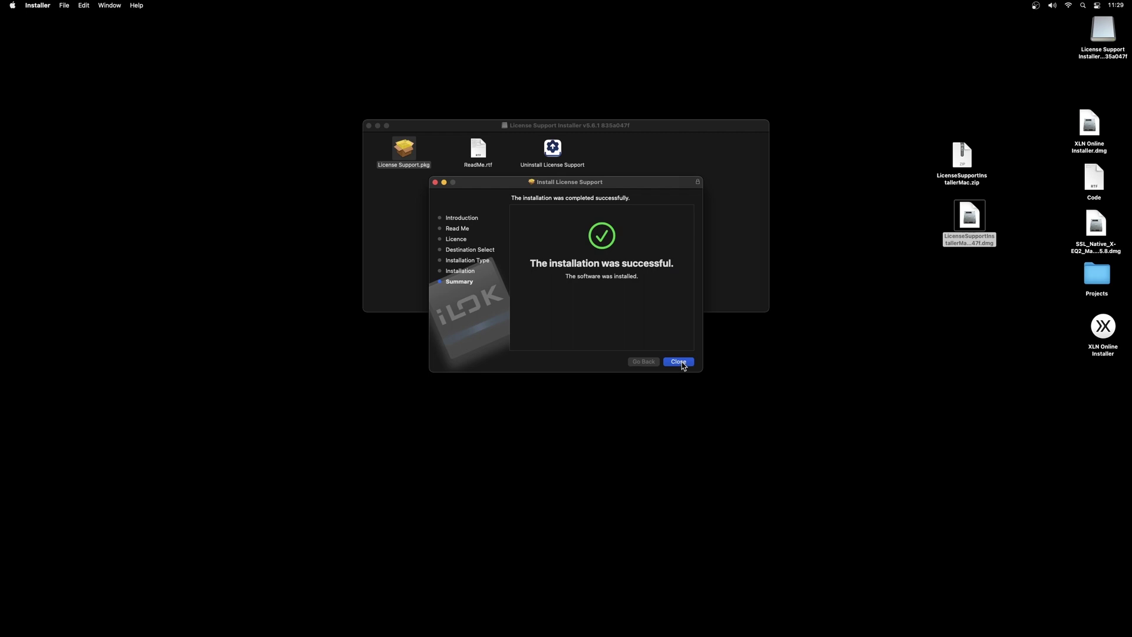
pyautogui.click(682, 364)
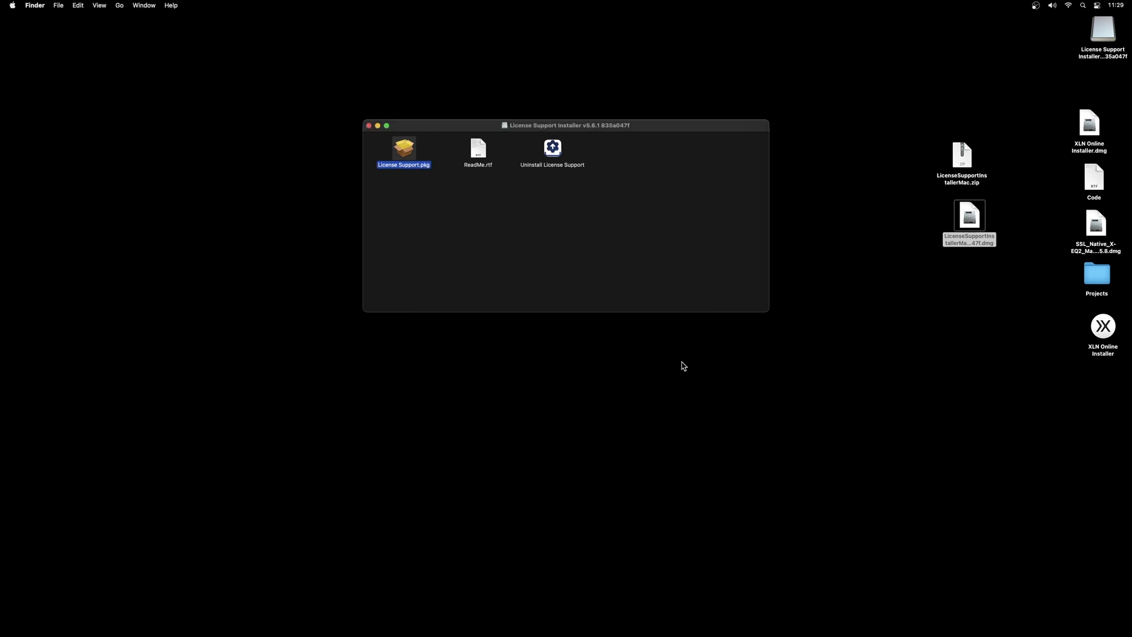
pyautogui.click(368, 126)
pyautogui.click(523, 319)
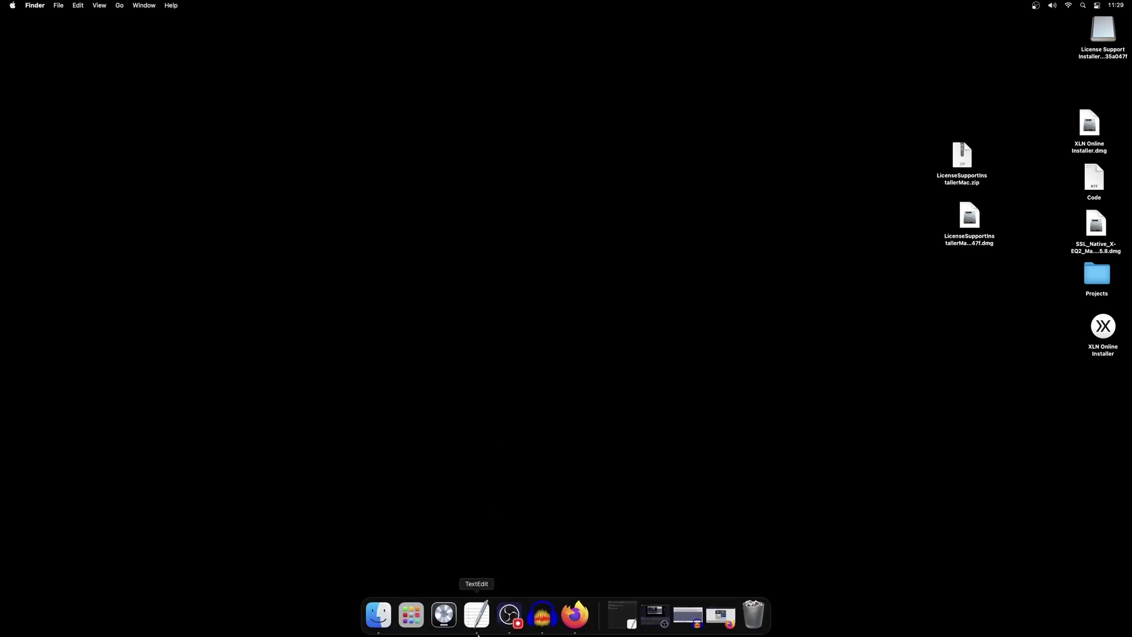
# Launch iLok License Manager, sign in with the iLok User ID and password, and show Available licenses.
pyautogui.click(411, 629)
pyautogui.click(675, 410)
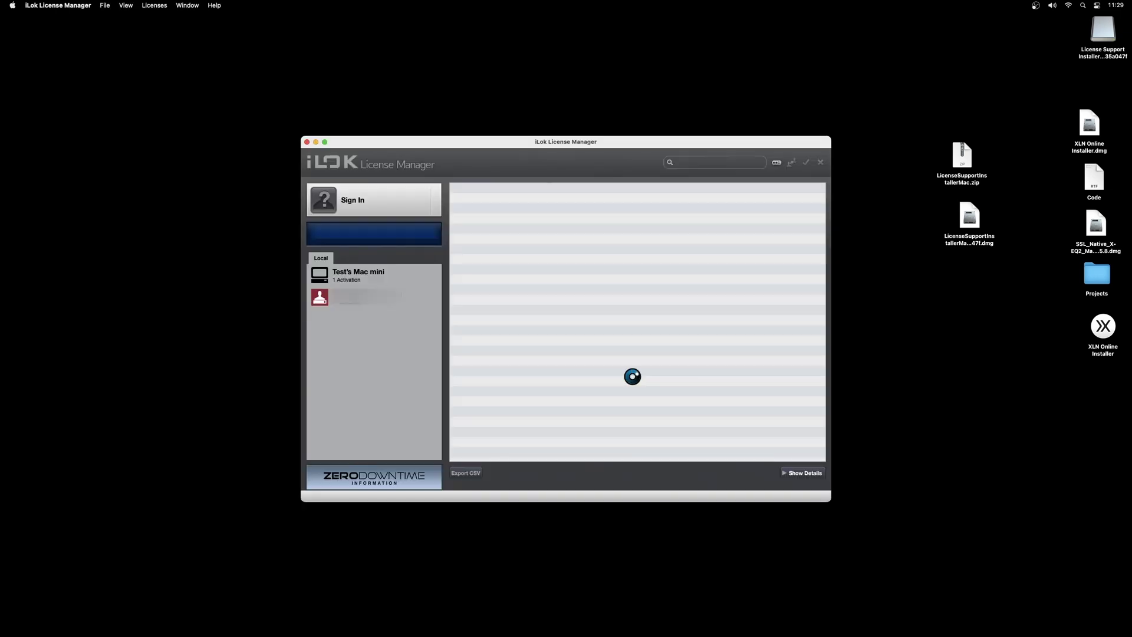
pyautogui.click(361, 204)
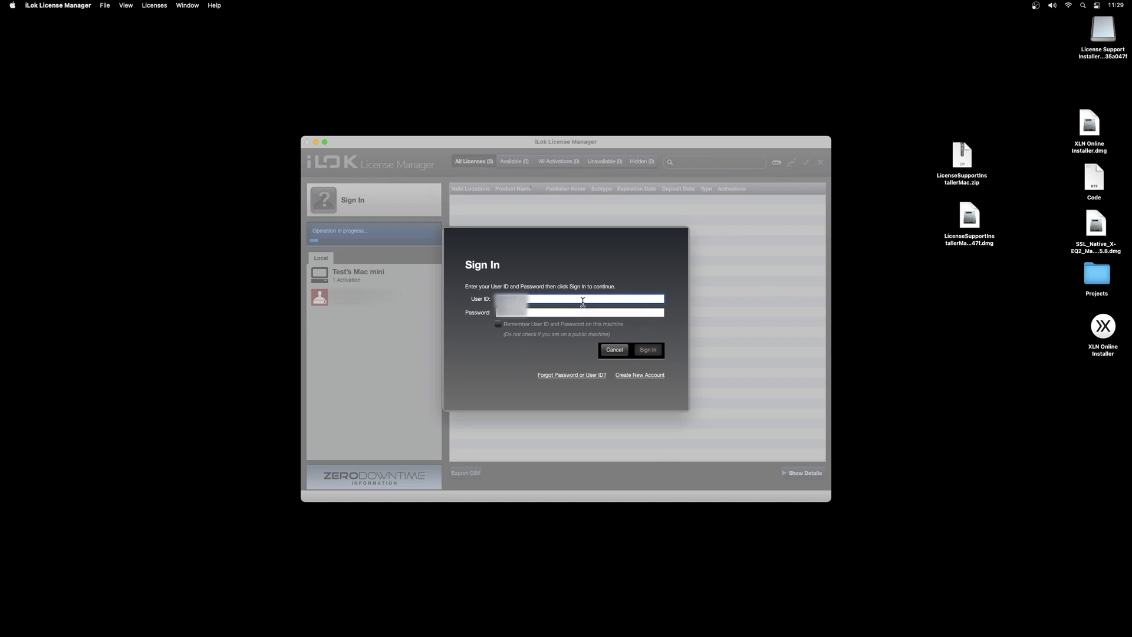
pyautogui.press('Tab')
pyautogui.click(647, 351)
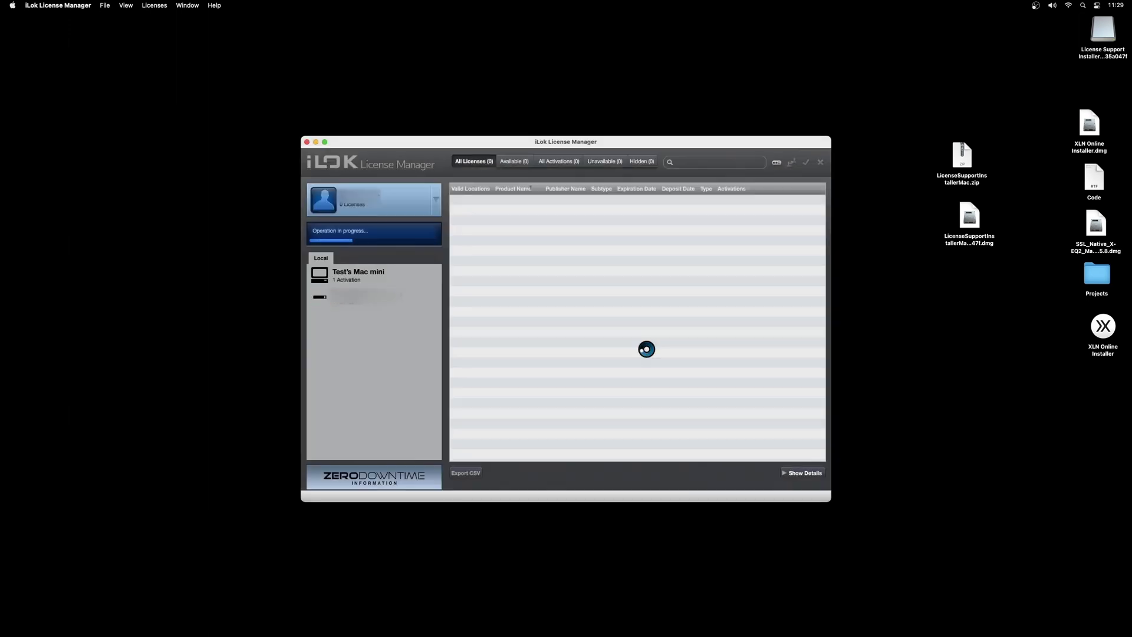
pyautogui.click(514, 161)
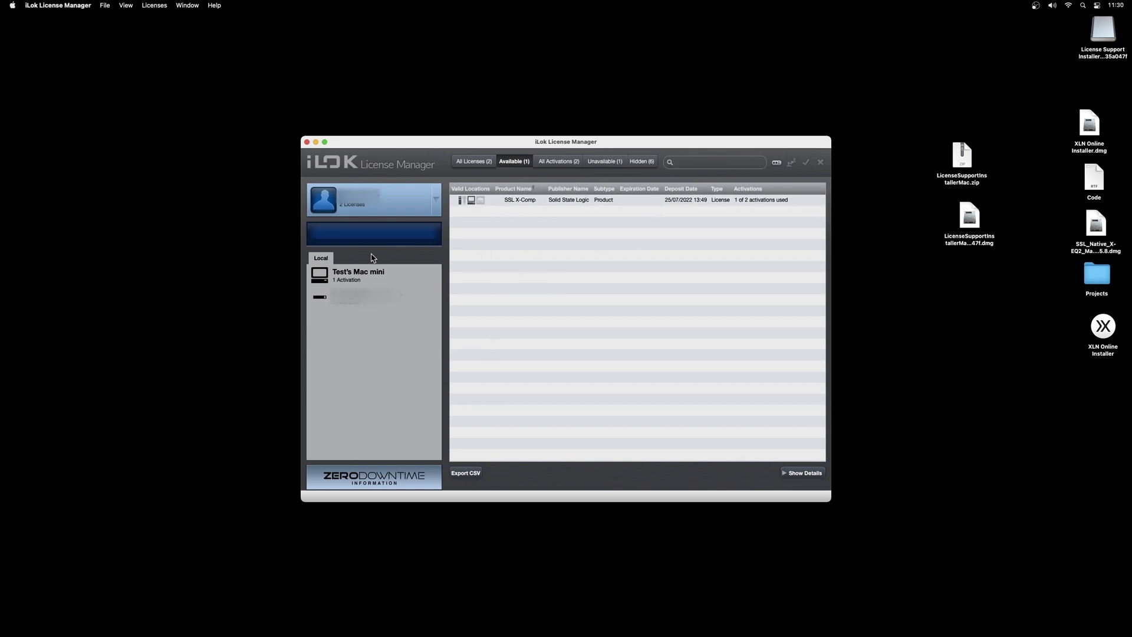
# Minimize iLok, install SSL Native X-EQ2 from its .dmg with the admin password, then close its windows.
pyautogui.click(317, 144)
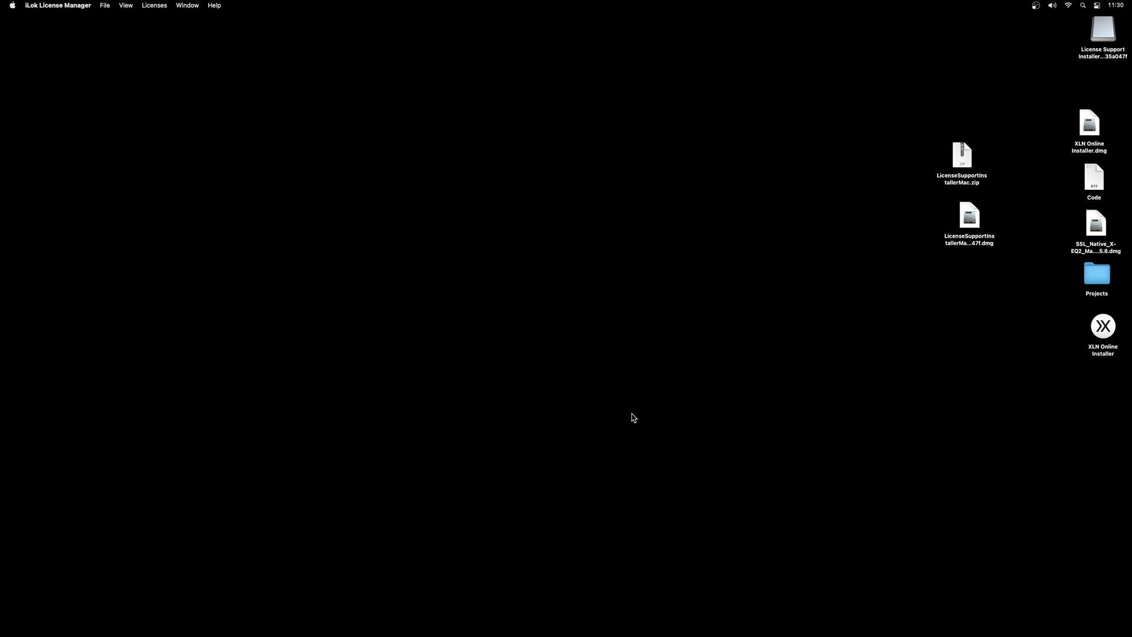
pyautogui.click(635, 415)
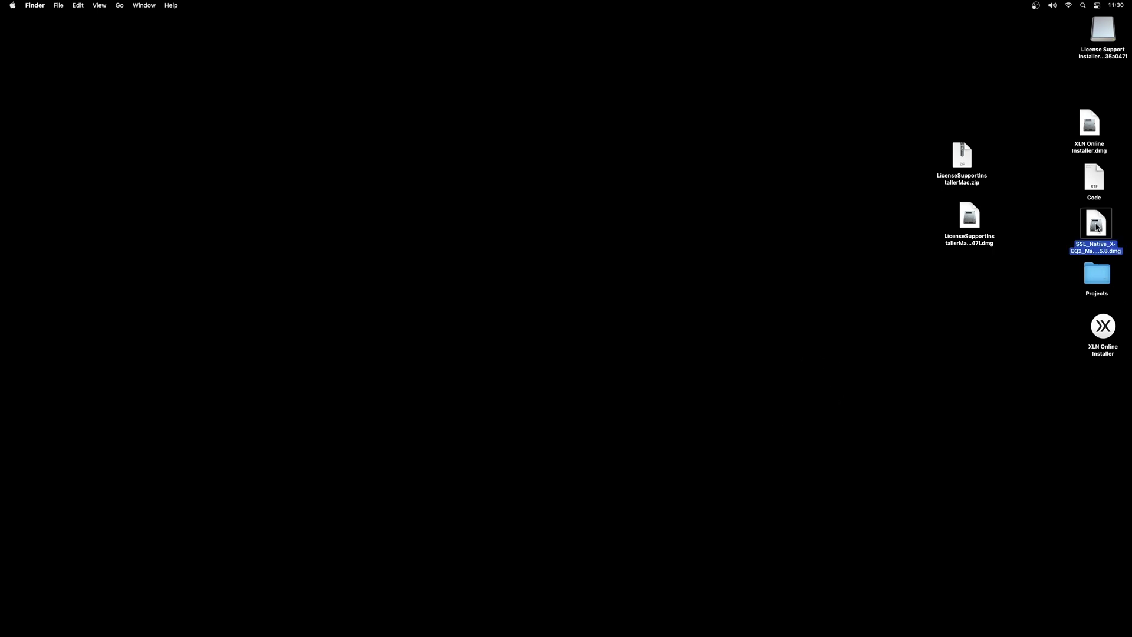
pyautogui.doubleClick(1096, 226)
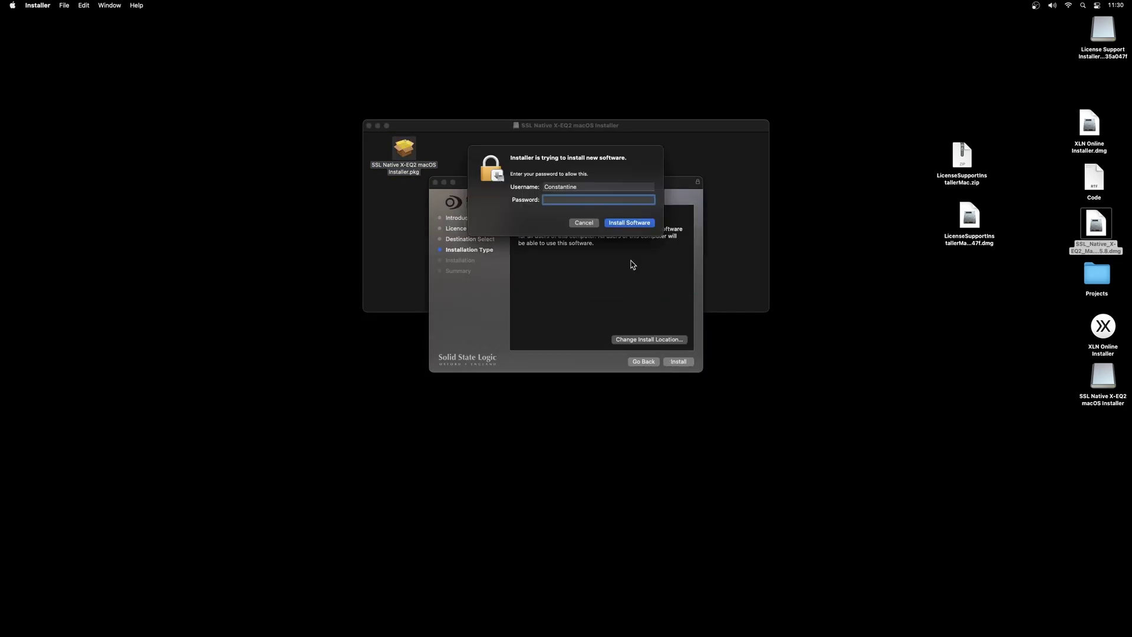
pyautogui.write('******')
pyautogui.press('Return')
pyautogui.click(678, 362)
pyautogui.click(369, 125)
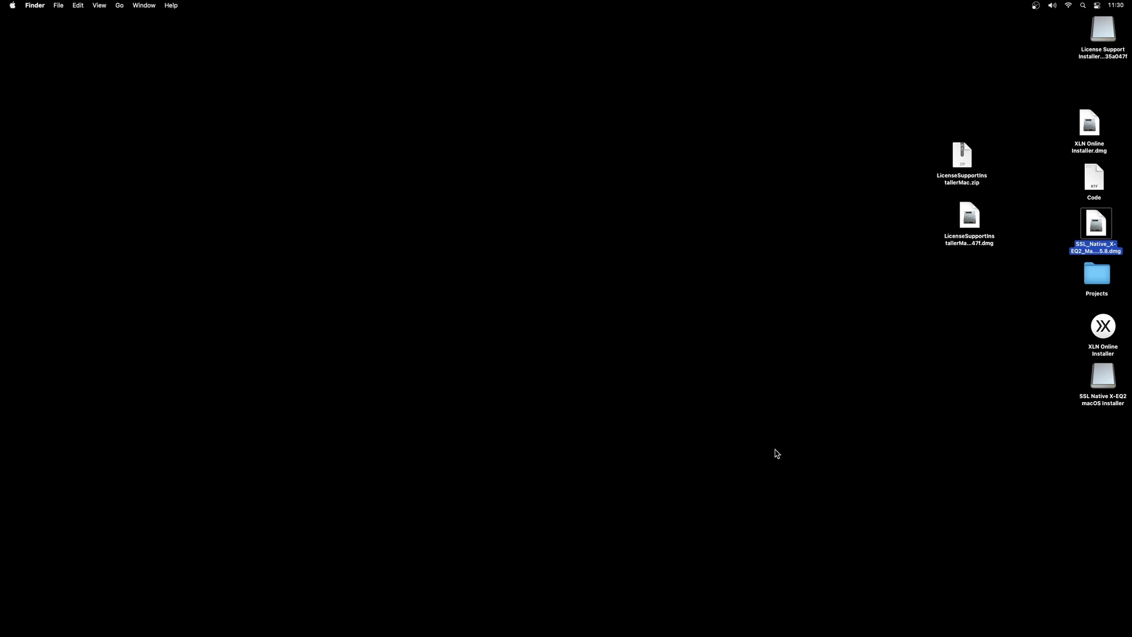
# Restore the minimised iLok License Manager window and enlarge it.
pyautogui.press('super+Tab')
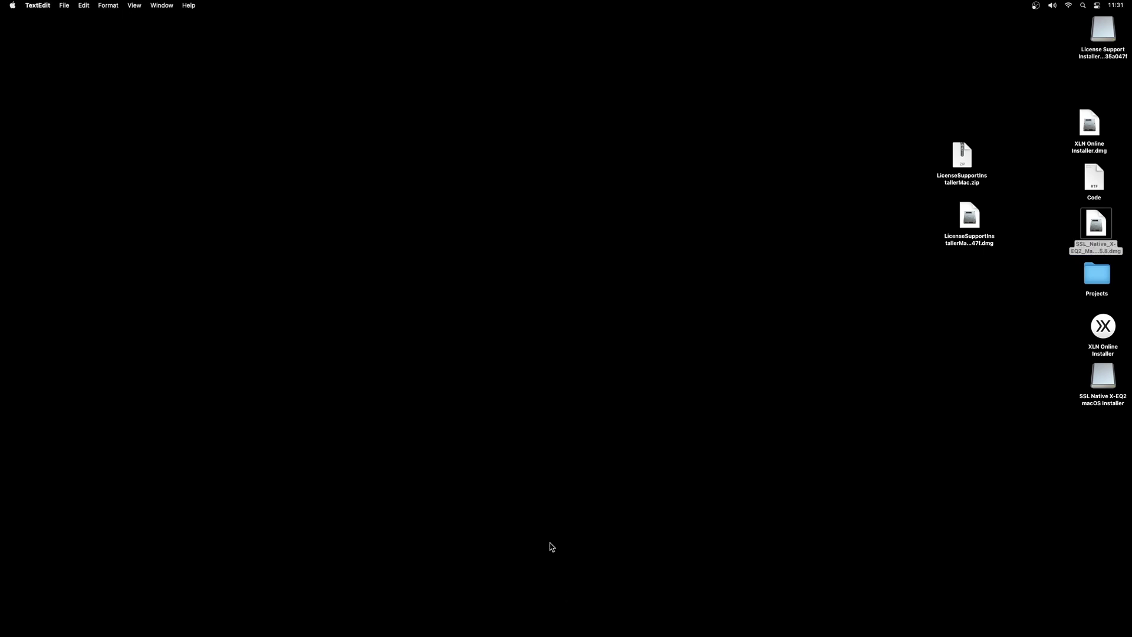
pyautogui.moveTo(496, 635)
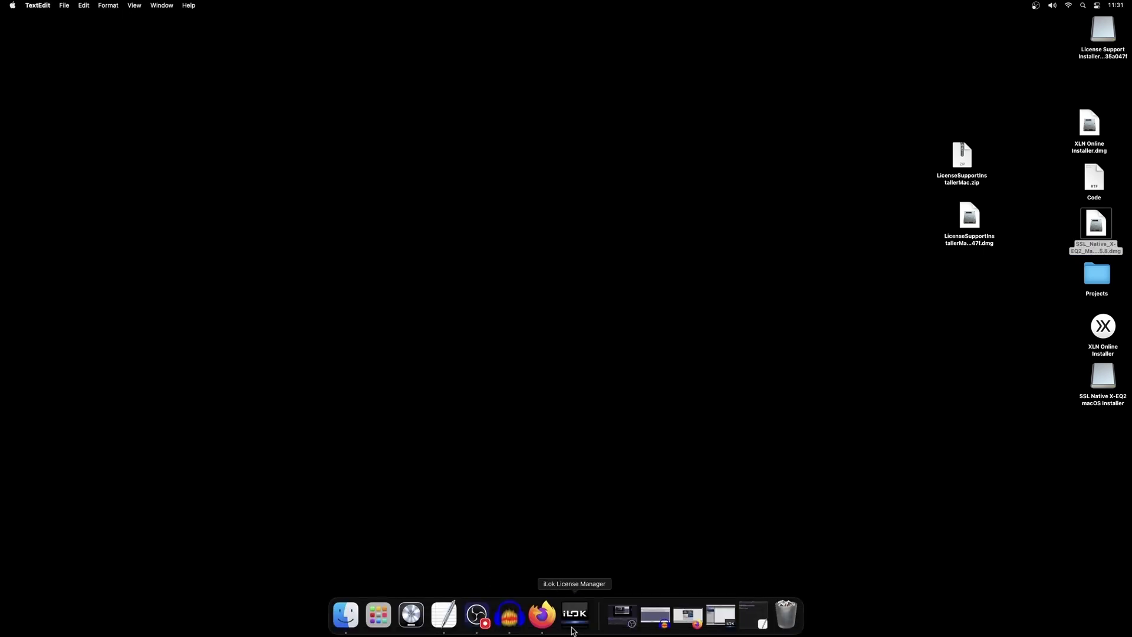
pyautogui.click(719, 616)
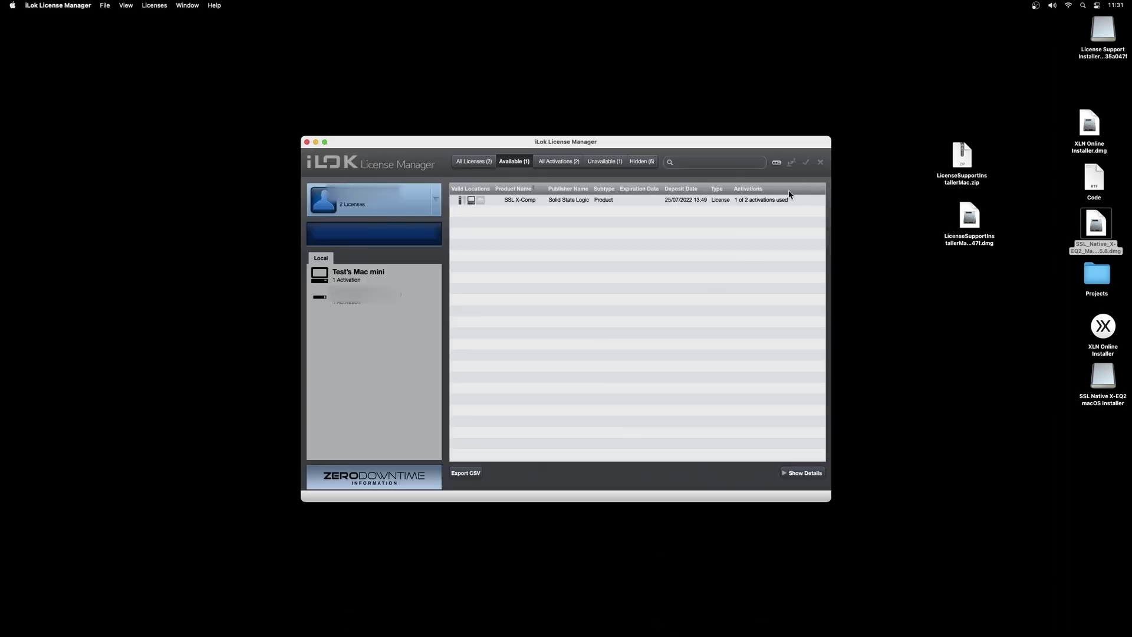
pyautogui.click(777, 162)
pyautogui.moveTo(823, 485); pyautogui.dragTo(856, 511)
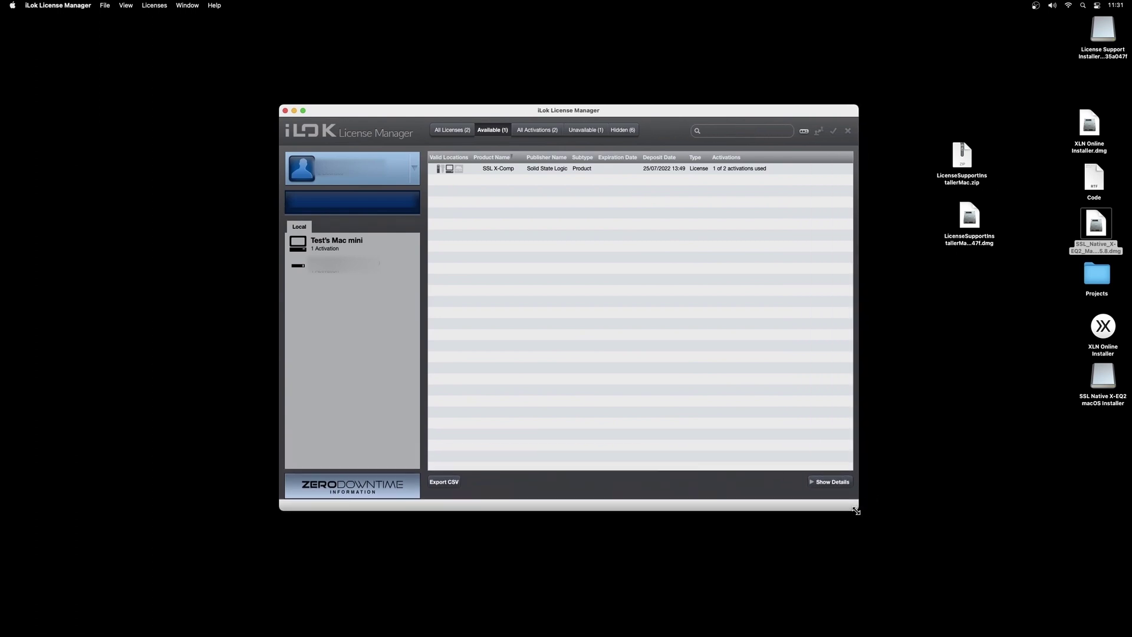
# Redeem the pasted SSL X-EQ 2 activation code to the iLok account.
pyautogui.click(803, 131)
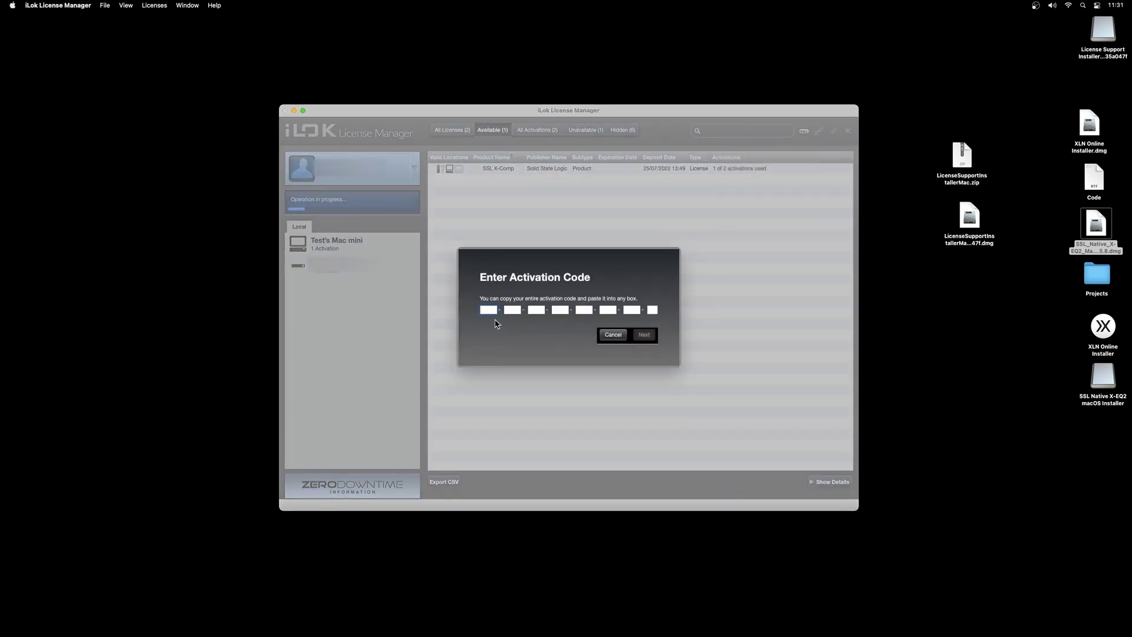
pyautogui.press('super+v')
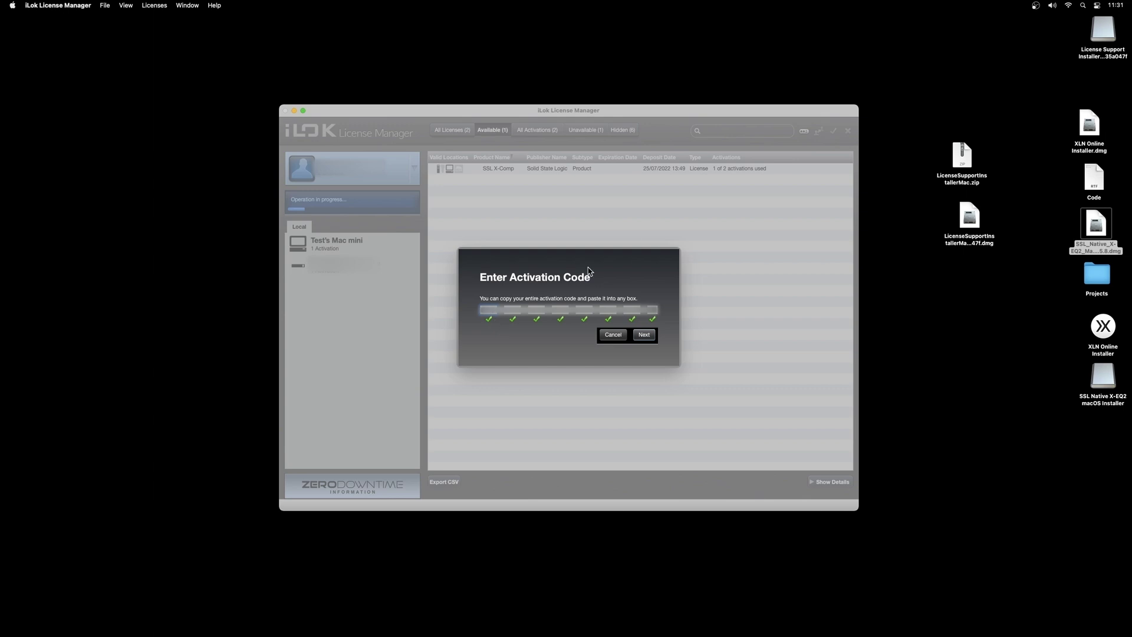
pyautogui.click(644, 335)
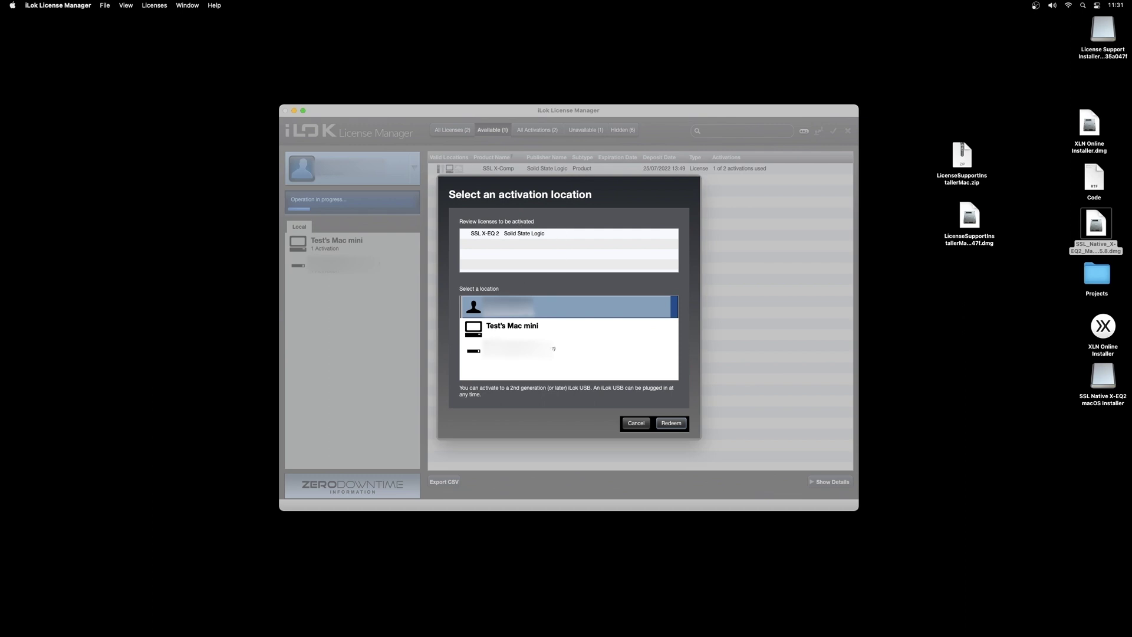
pyautogui.click(670, 423)
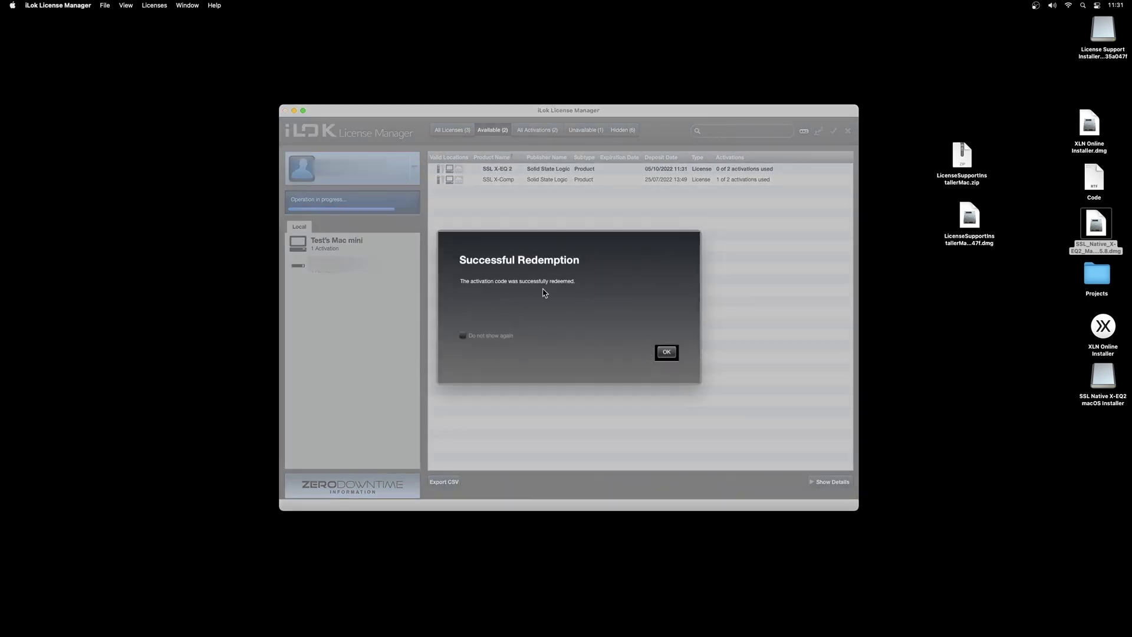
pyautogui.click(667, 352)
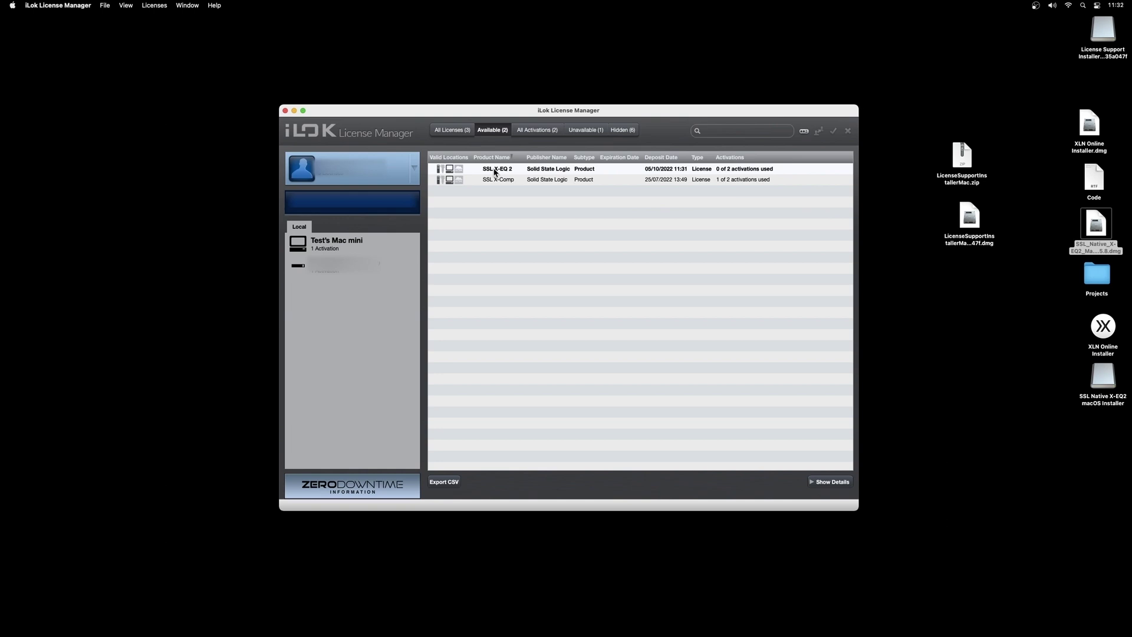
# Drag the SSL X-EQ 2 licence onto the Mac mini and confirm the activation.
pyautogui.moveTo(495, 172); pyautogui.dragTo(334, 248)
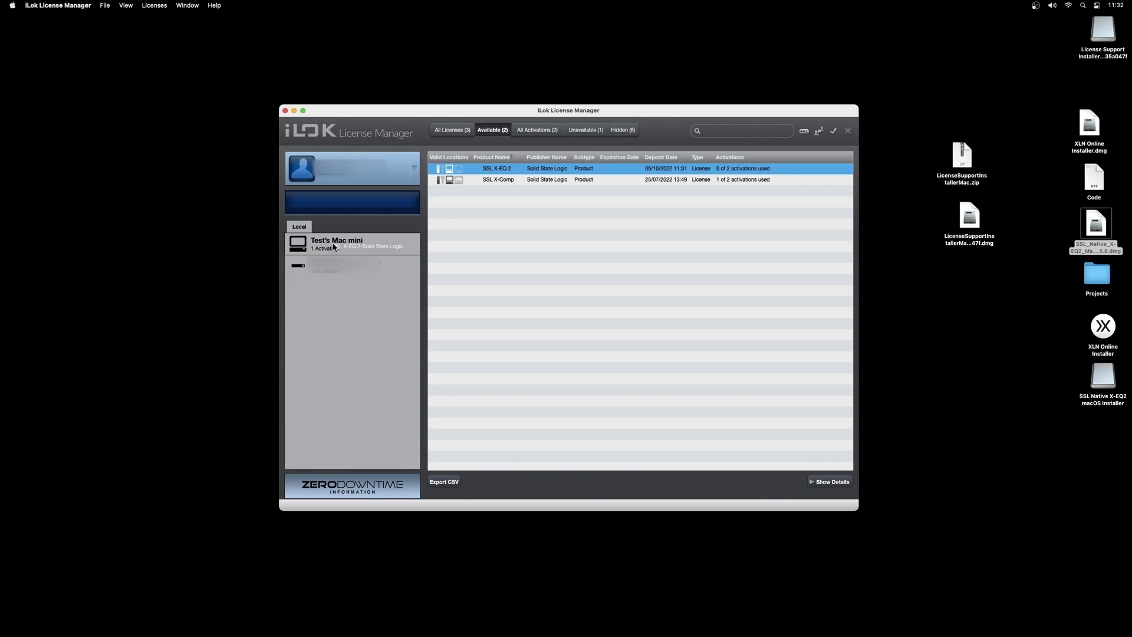
pyautogui.moveTo(334, 248); pyautogui.dragTo(334, 248)
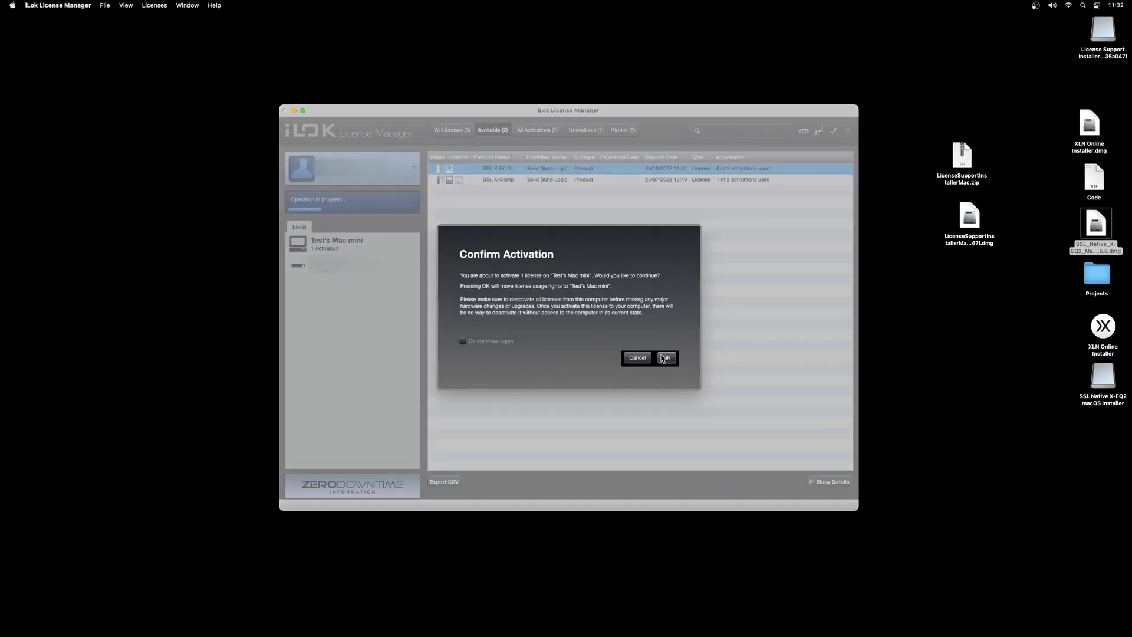
pyautogui.click(666, 358)
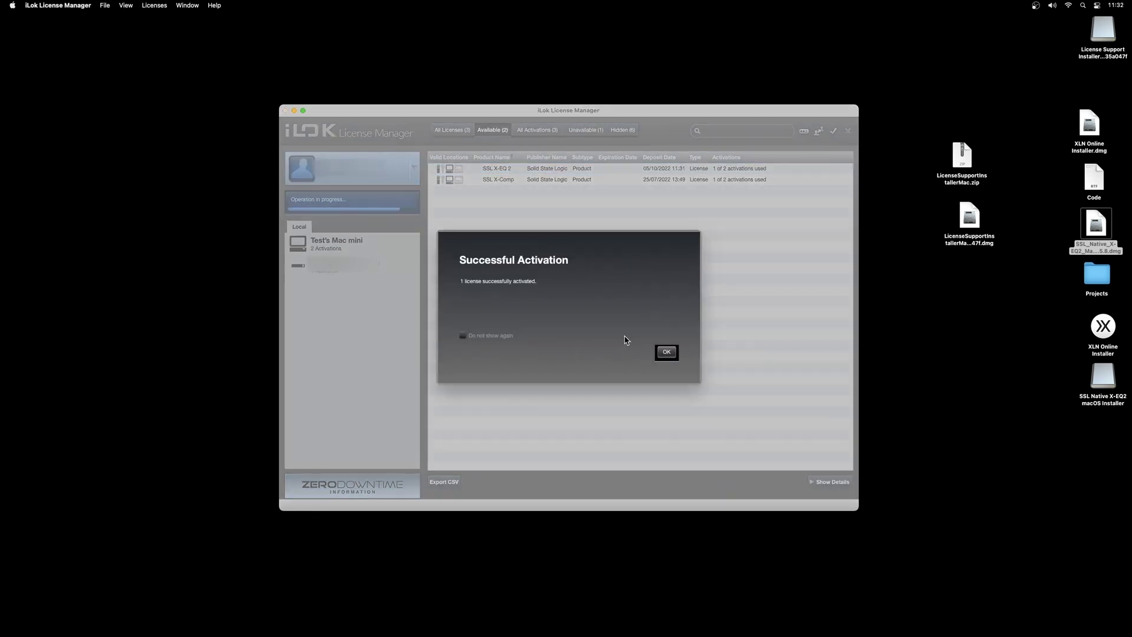
pyautogui.click(674, 355)
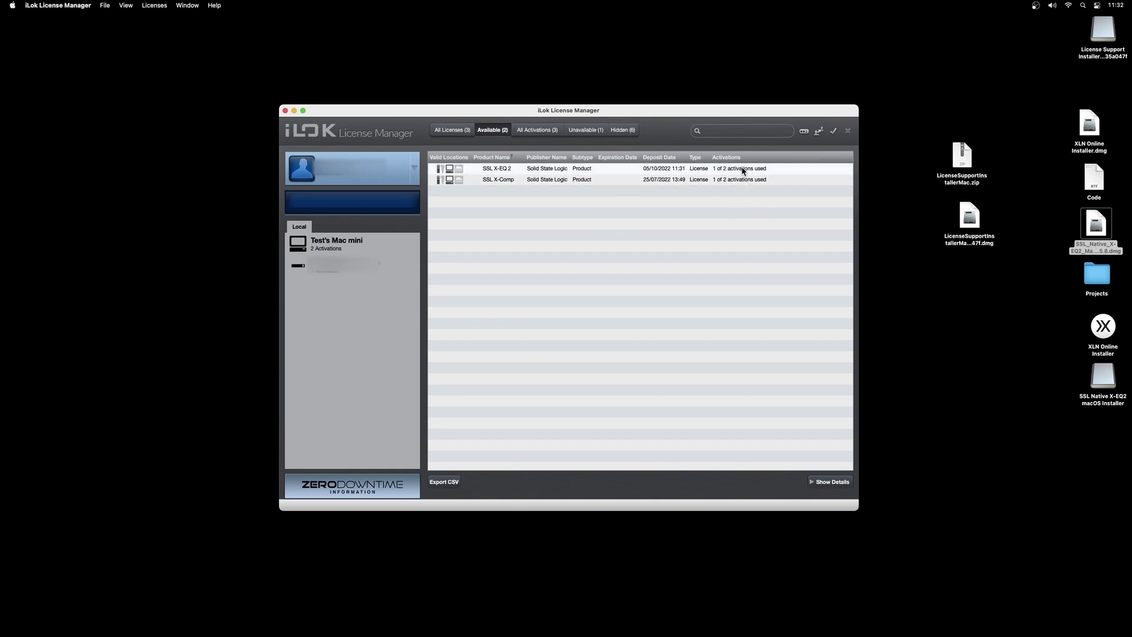
# Close iLok and start a new Logic Pro project with one Audio track.
pyautogui.click(285, 111)
pyautogui.moveTo(543, 634)
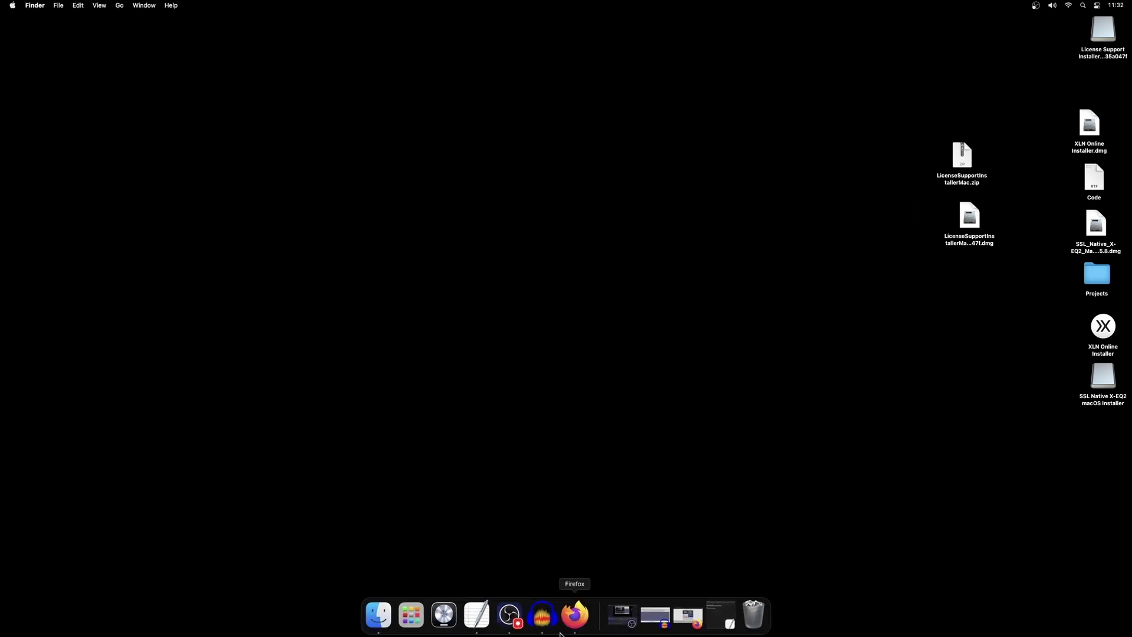
pyautogui.click(444, 615)
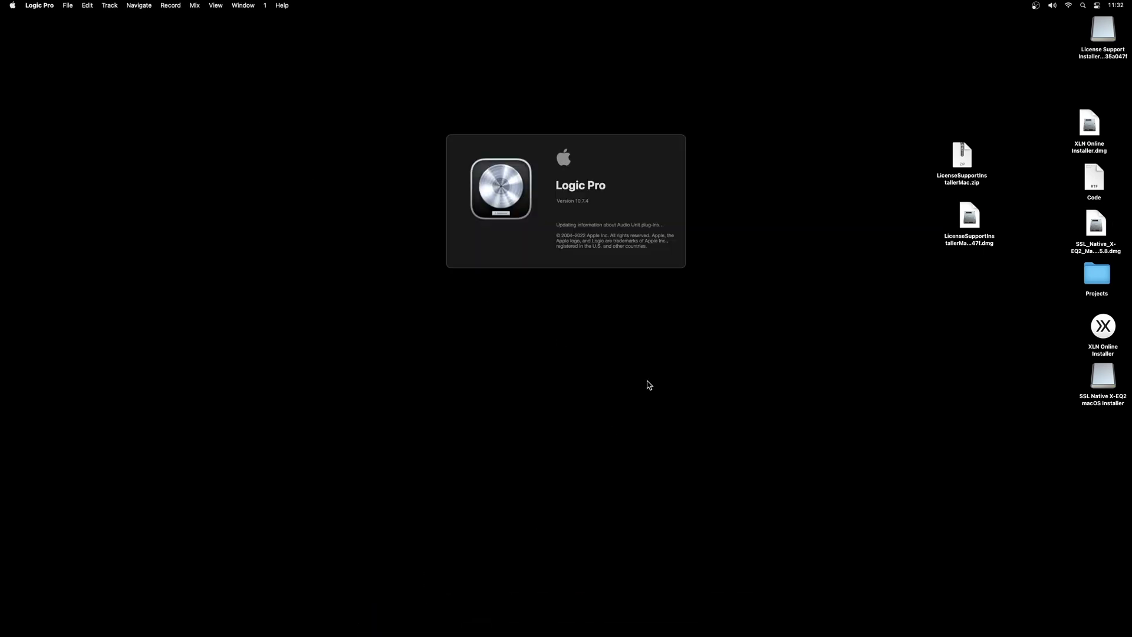
pyautogui.click(767, 329)
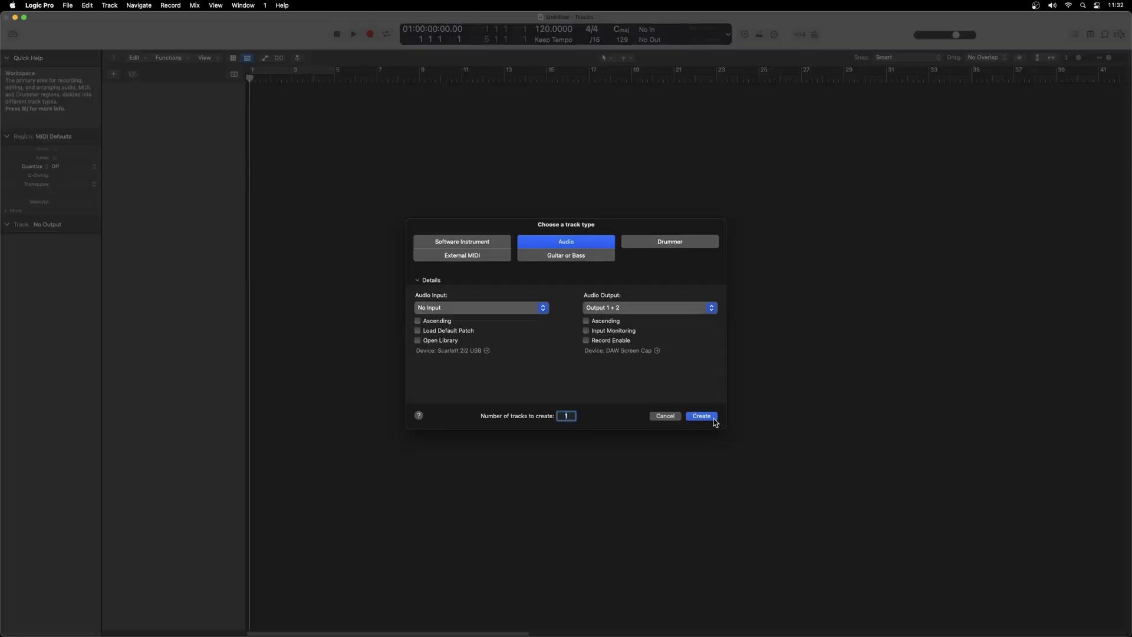
pyautogui.click(707, 413)
# Insert Audio Units > SSL > SSL Native X-EQ 2 in Audio 1's Audio FX slot.
pyautogui.click(25, 455)
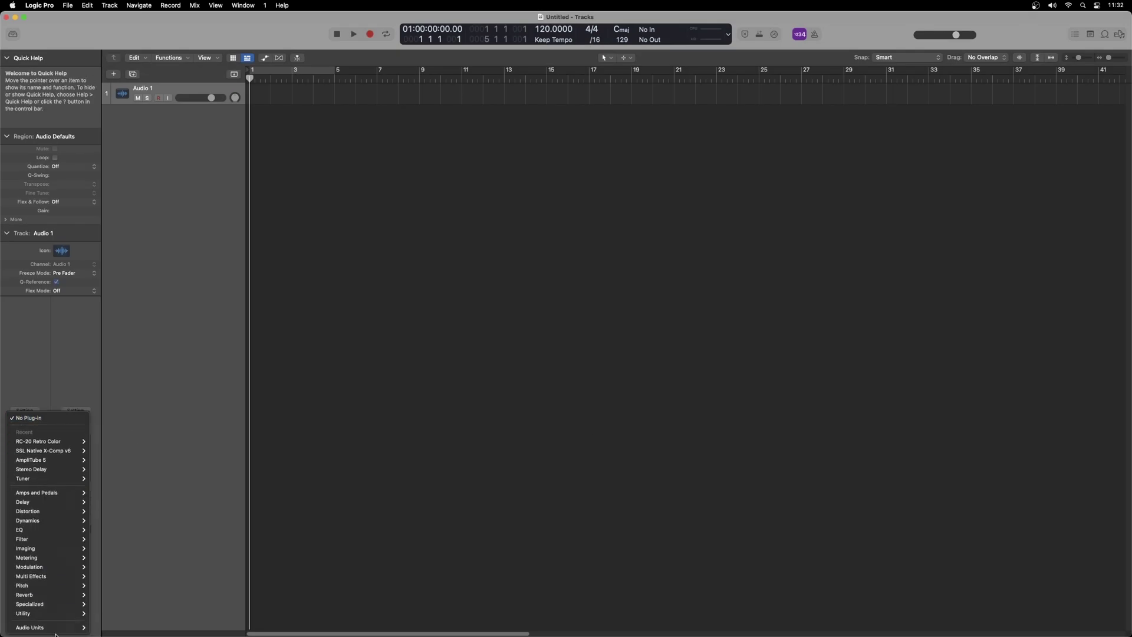
pyautogui.moveTo(57, 628)
pyautogui.moveTo(112, 618)
pyautogui.click(182, 628)
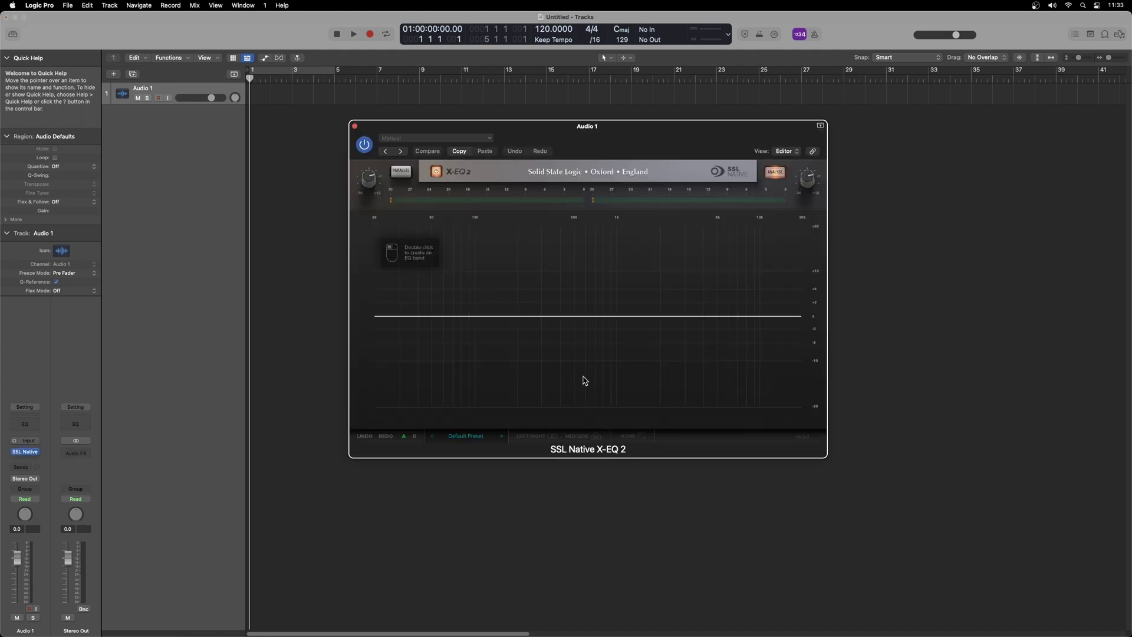
# Quit Logic Pro from its menu, choosing Don't Save for the untitled project.
pyautogui.click(50, 5)
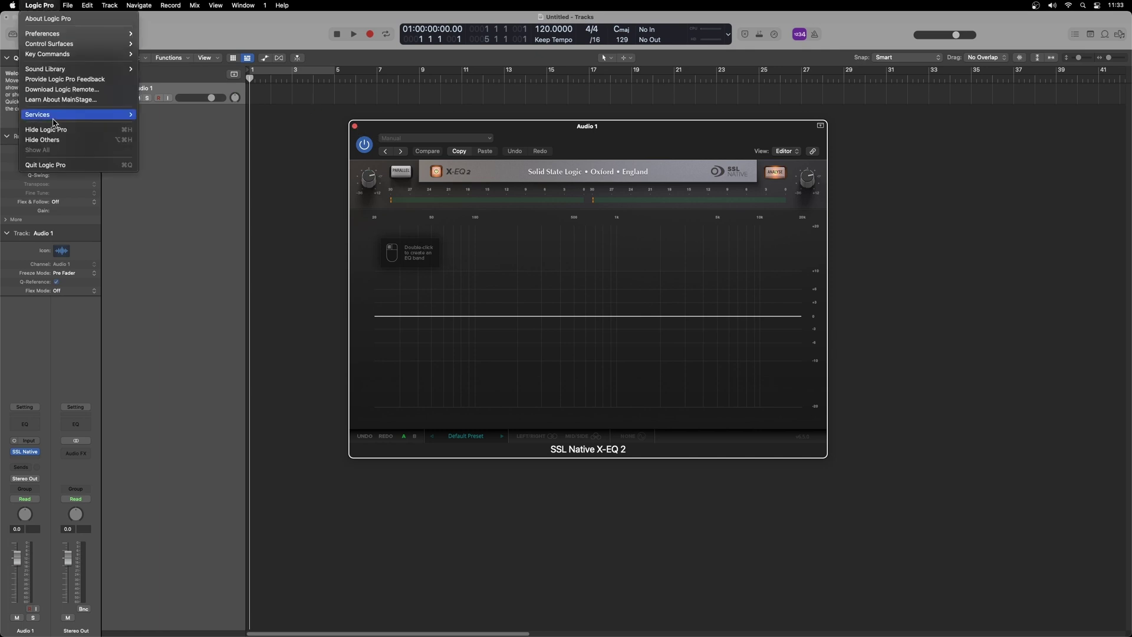
pyautogui.click(67, 169)
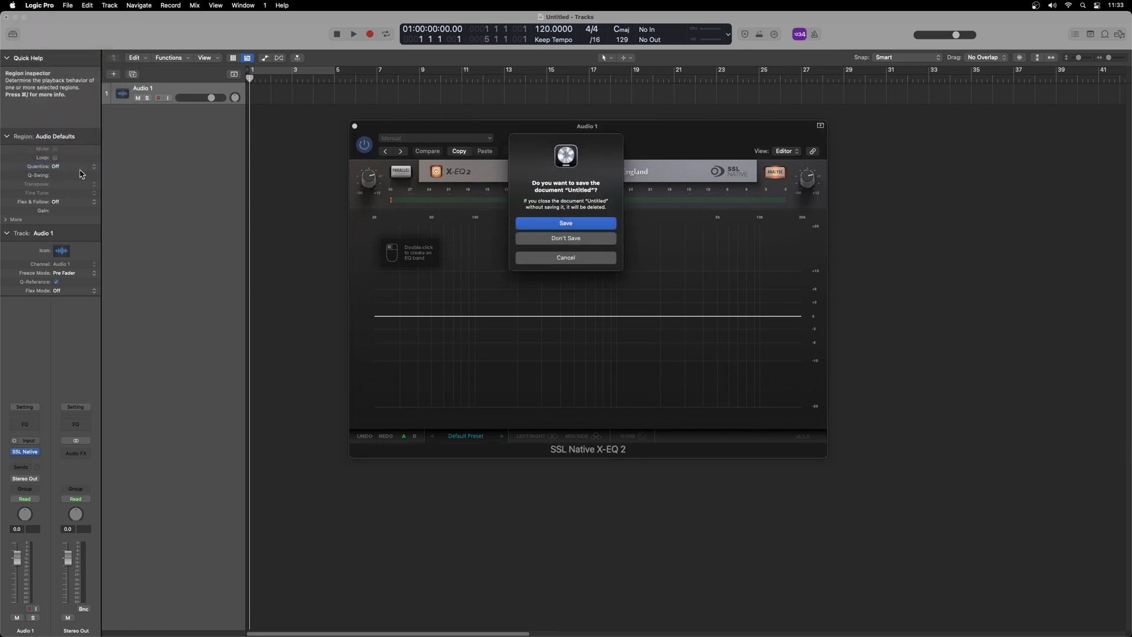
pyautogui.click(570, 241)
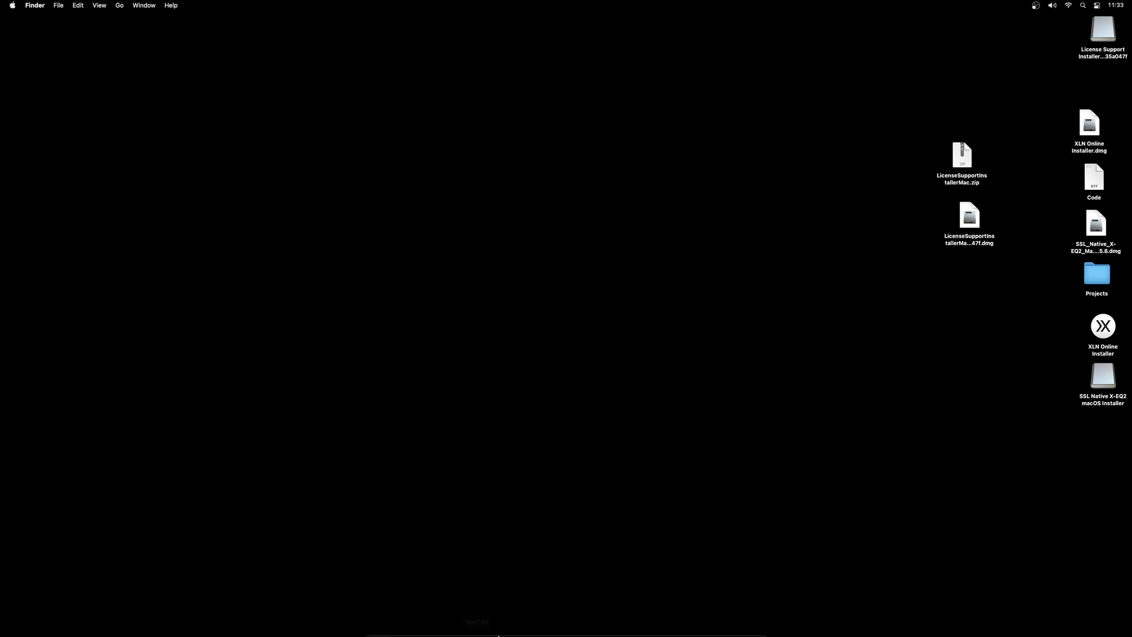
# Back in Firefox, dismiss the Brainworx promo and go to the Plugin Alliance installation page.
pyautogui.click(576, 622)
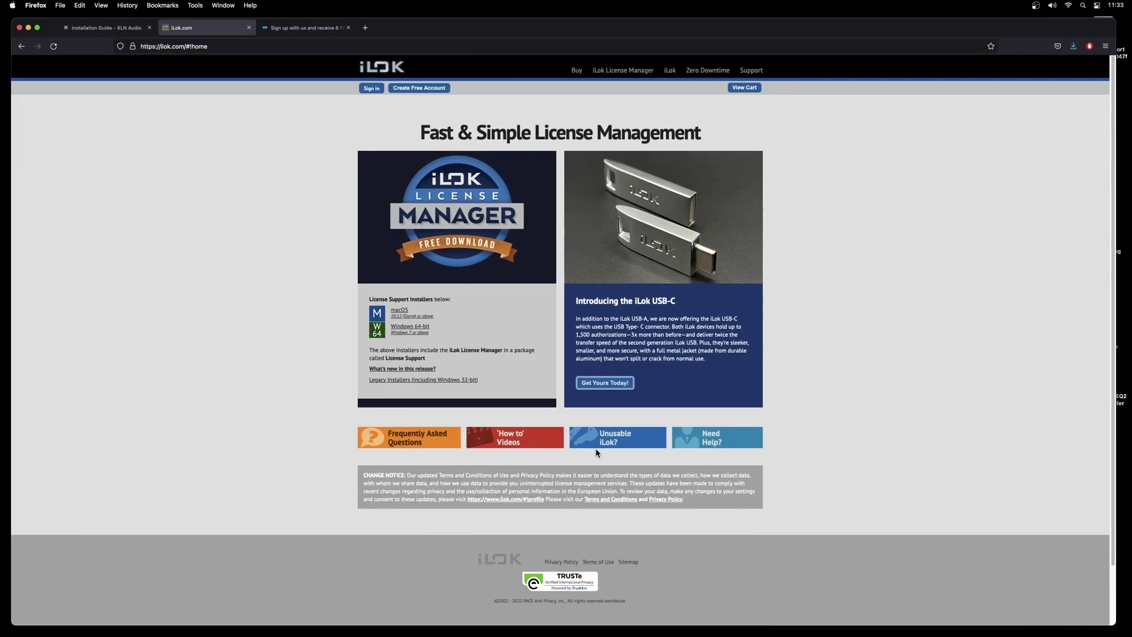
pyautogui.click(304, 28)
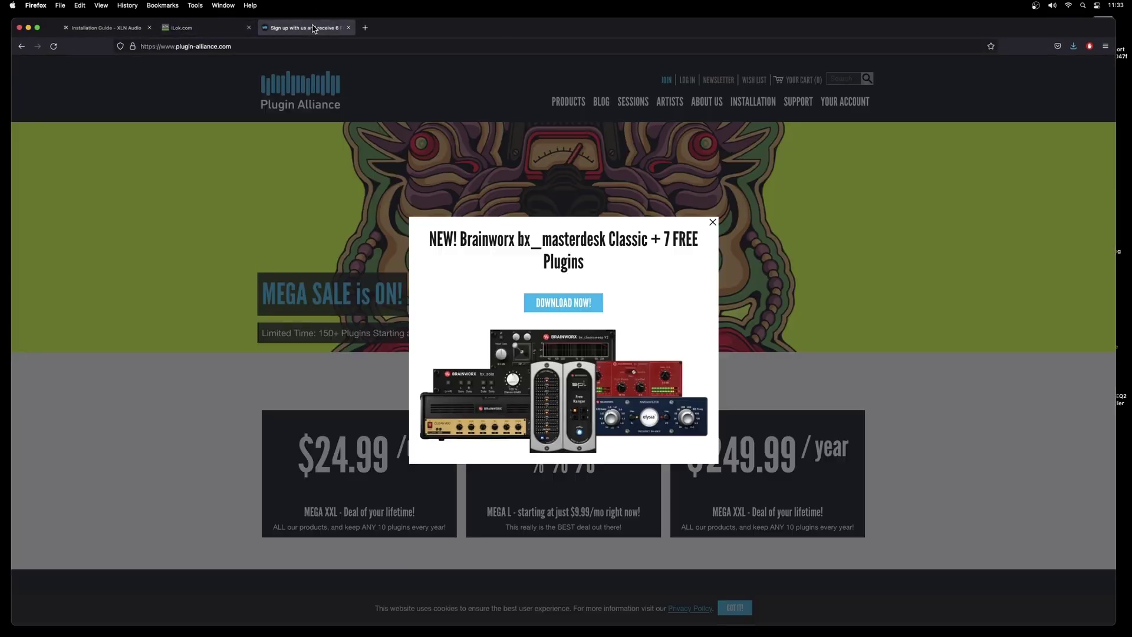
pyautogui.click(713, 222)
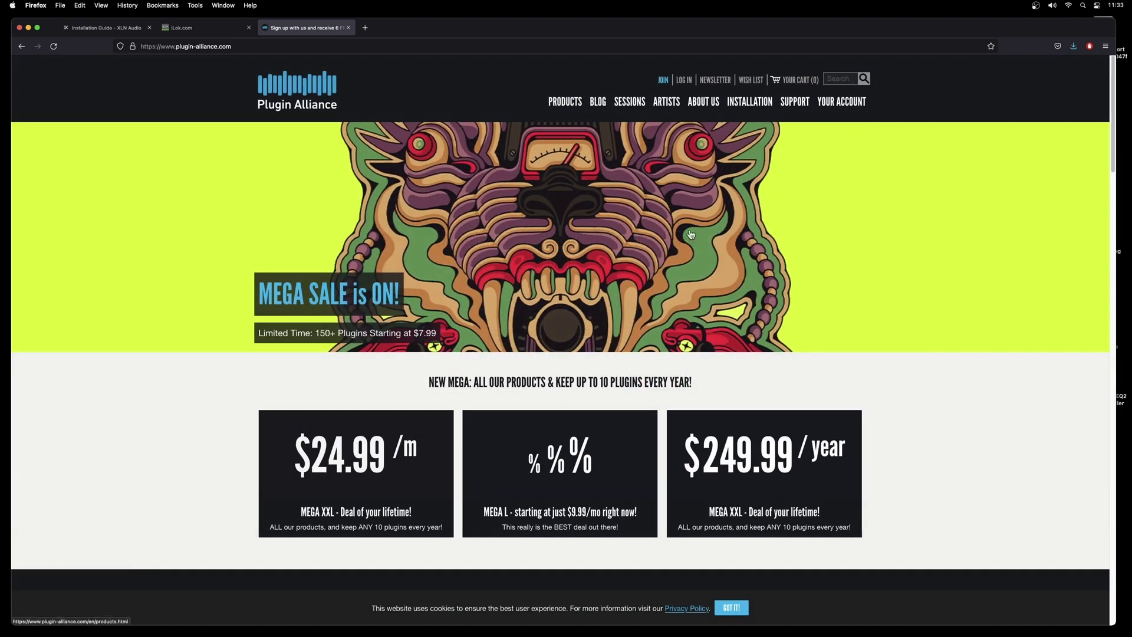
pyautogui.click(748, 105)
pyautogui.scroll(-10, 411, 386)
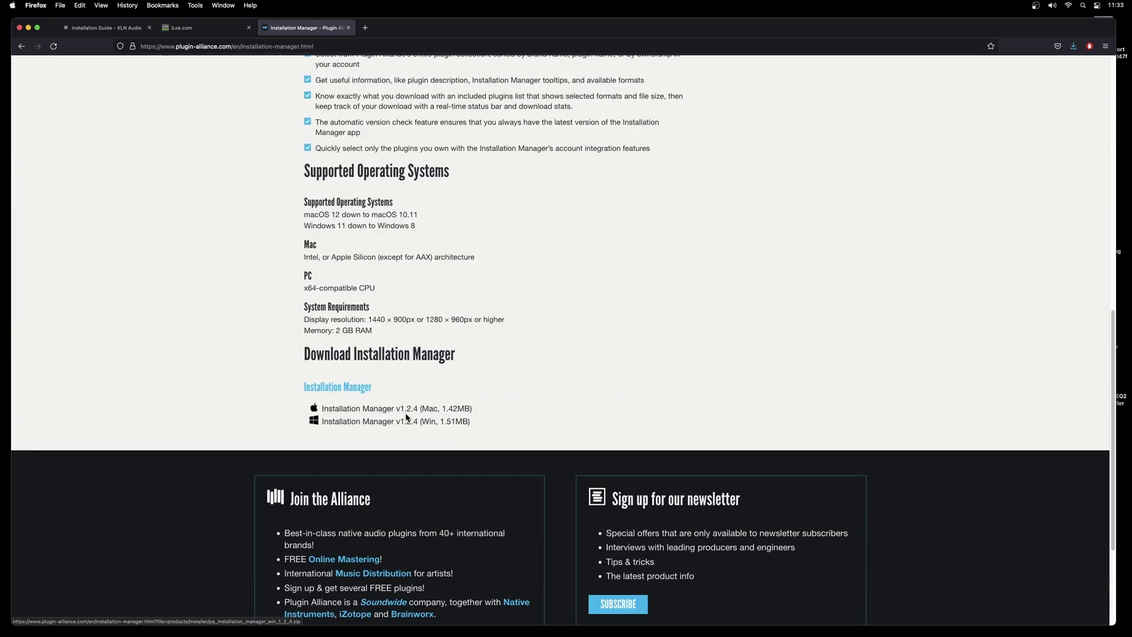
# Log in and save the Mac Installation Manager zip to the Desktop, then minimize Firefox.
pyautogui.click(356, 409)
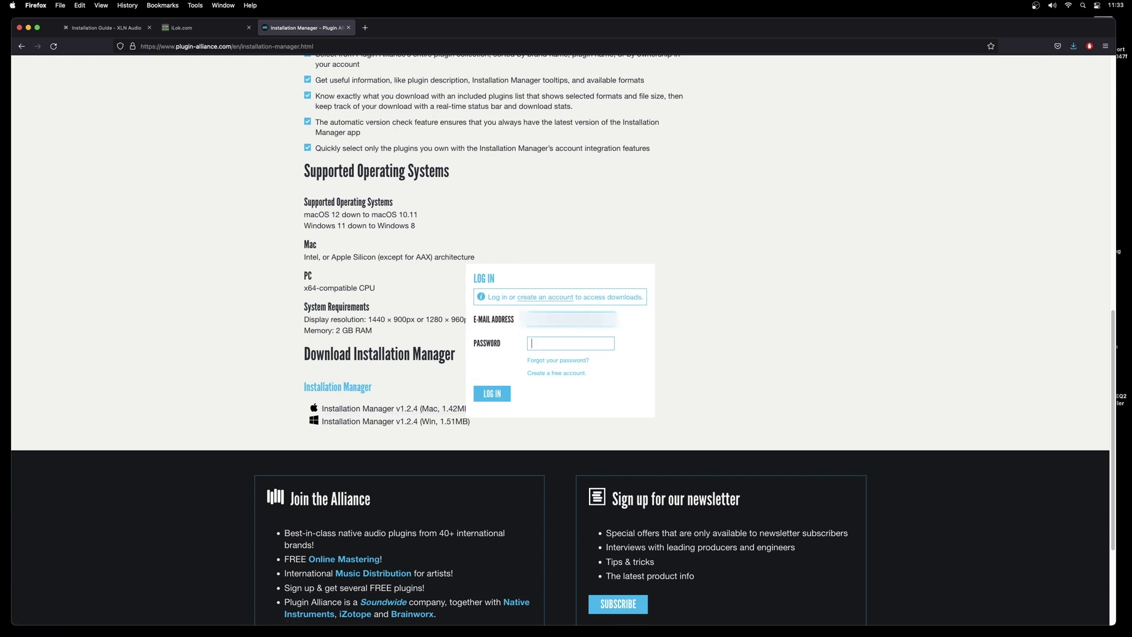
pyautogui.write('••••••••••')
pyautogui.press('Return')
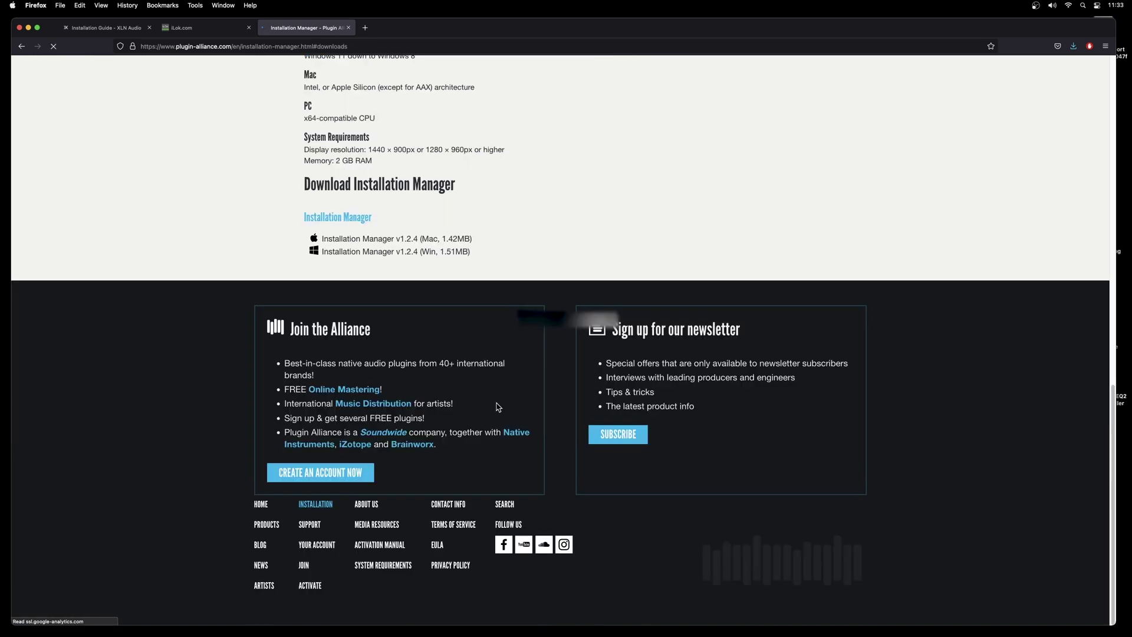
pyautogui.click(362, 242)
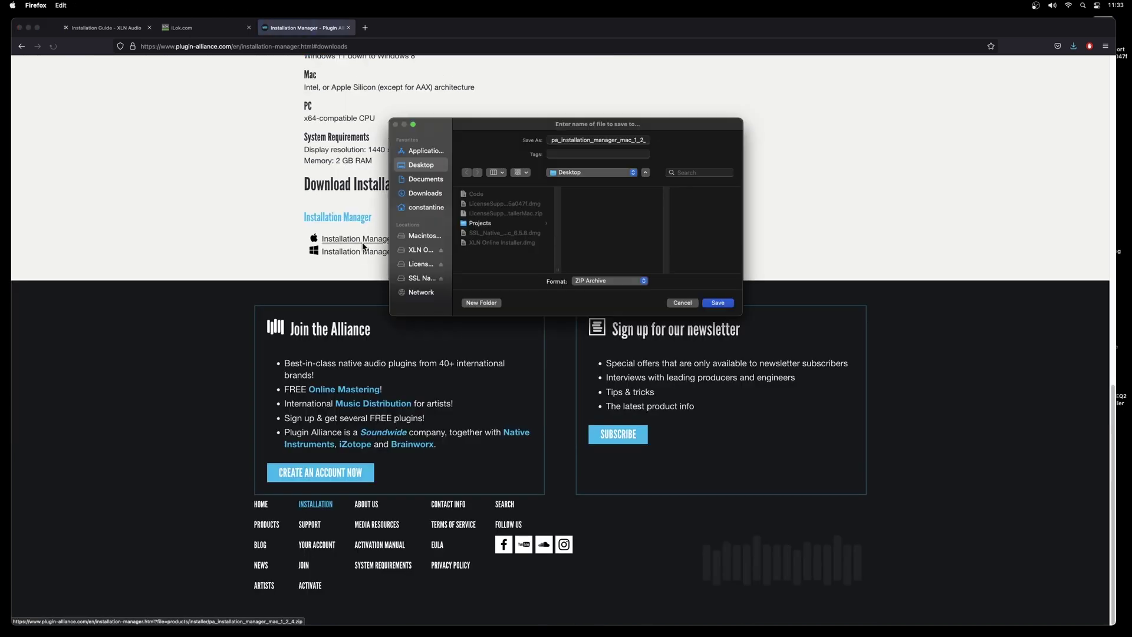
pyautogui.click(716, 304)
pyautogui.click(28, 28)
# Trash the two LicenseSupportInstaller files and launch PA-InstallationManager from Launchpad, allowing it to open.
pyautogui.moveTo(1025, 140); pyautogui.dragTo(903, 257)
pyautogui.press('super+BackSpace')
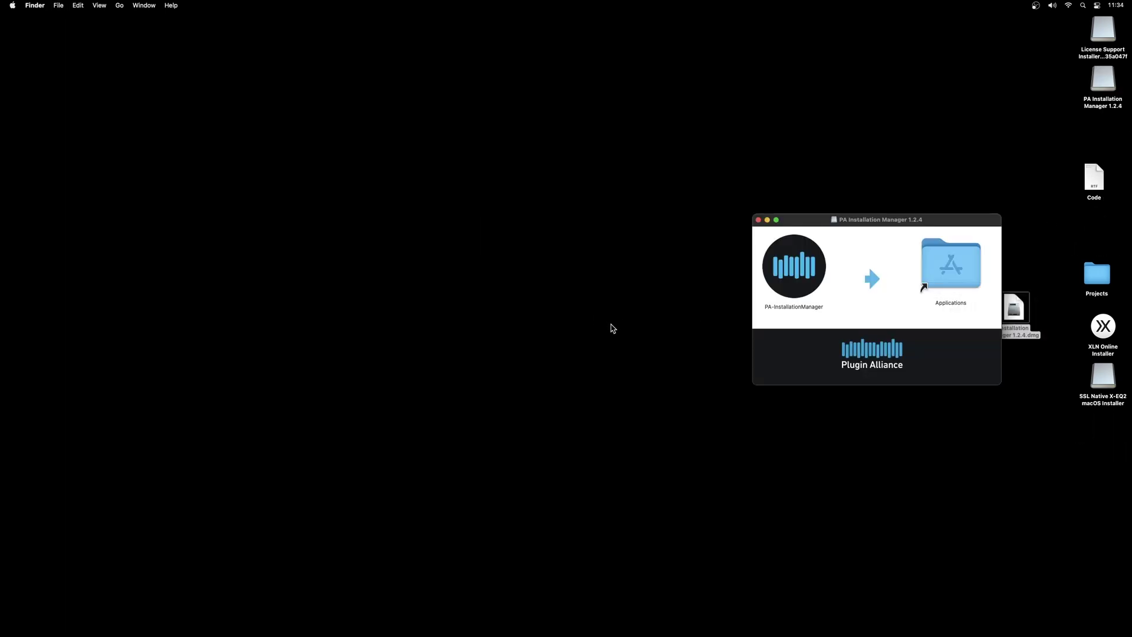
pyautogui.moveTo(494, 635)
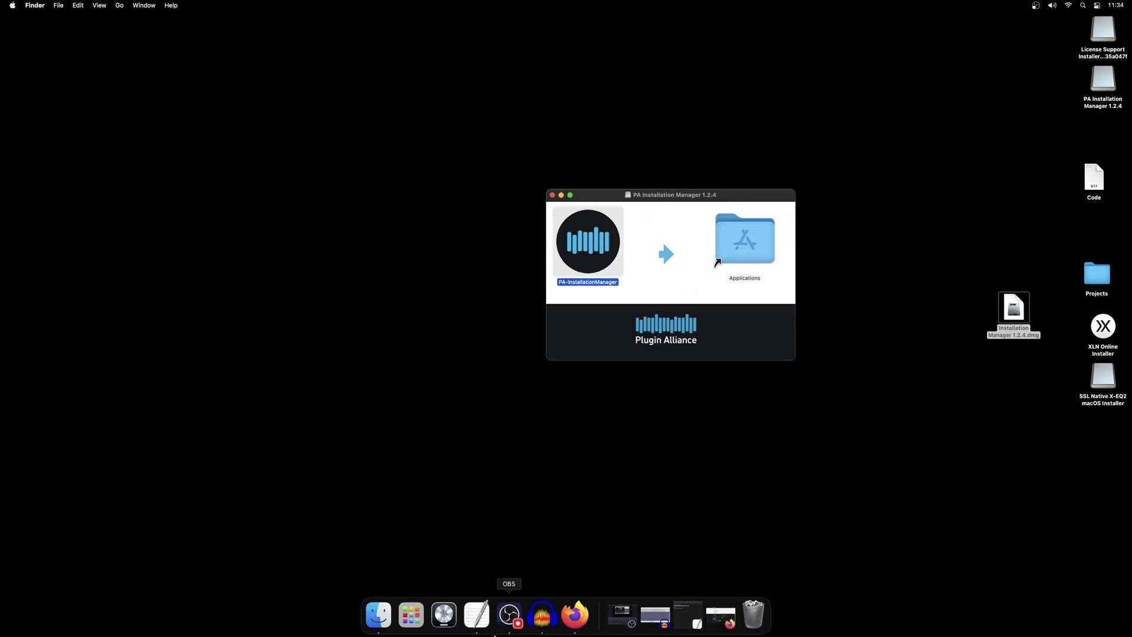
pyautogui.click(411, 614)
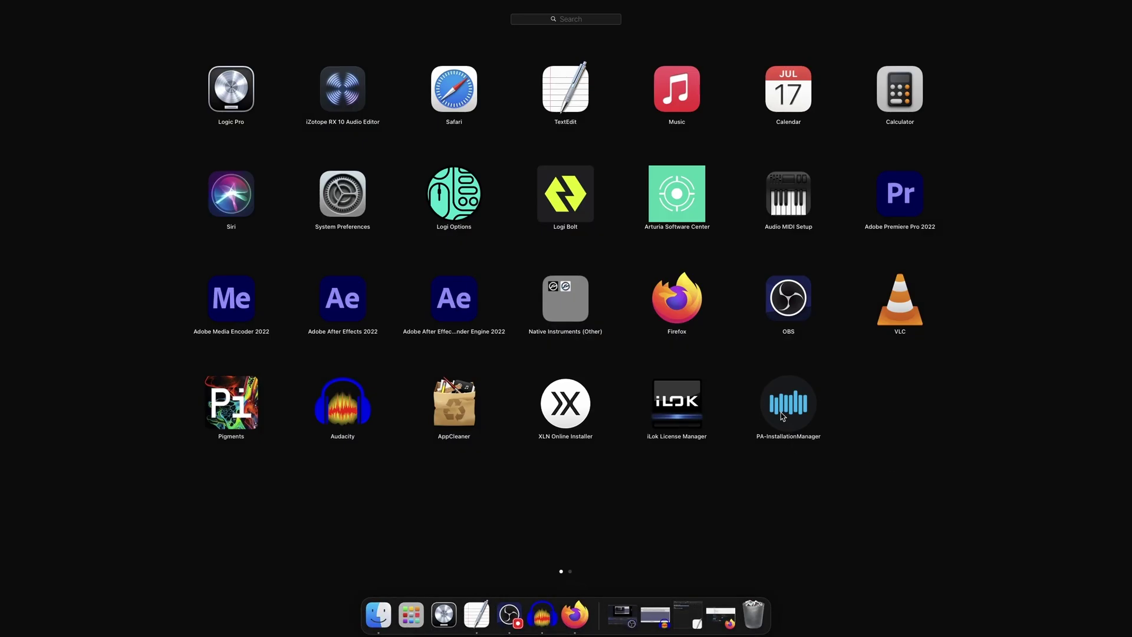
pyautogui.click(783, 413)
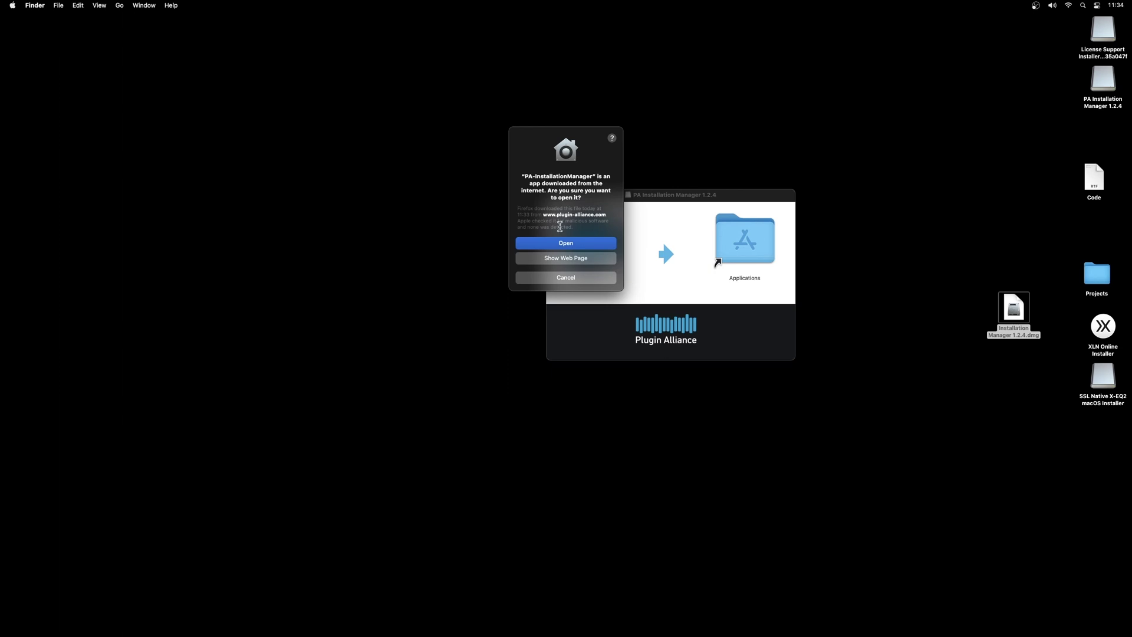
pyautogui.click(566, 244)
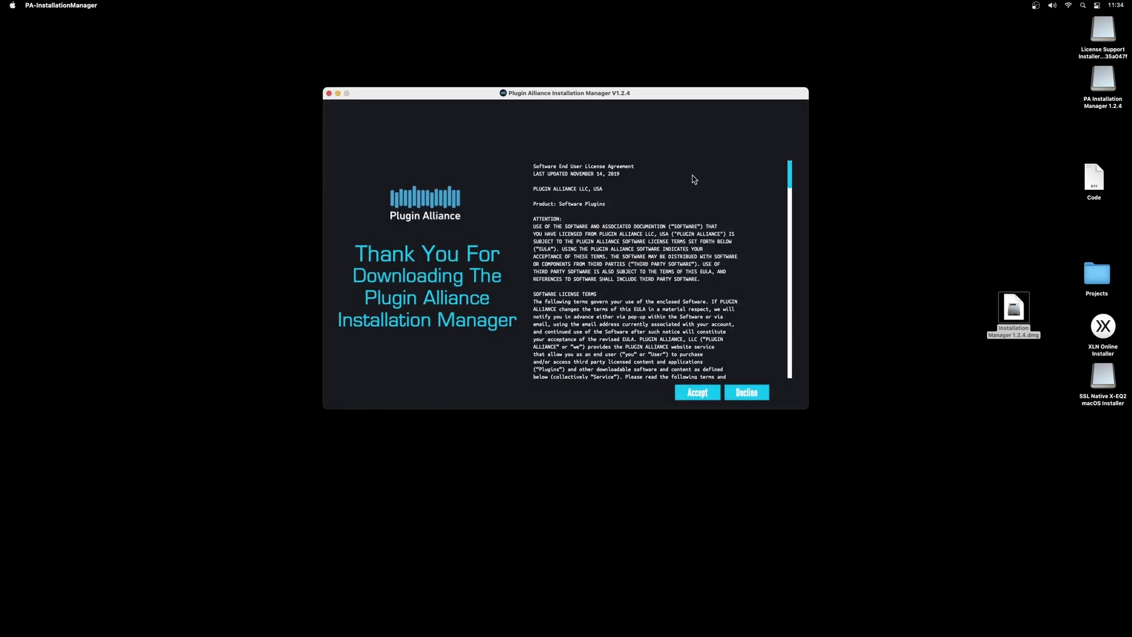
# Accept the Plugin Alliance licence agreement and approve installing the helper tool.
pyautogui.moveTo(672, 98); pyautogui.dragTo(638, 82)
pyautogui.click(674, 375)
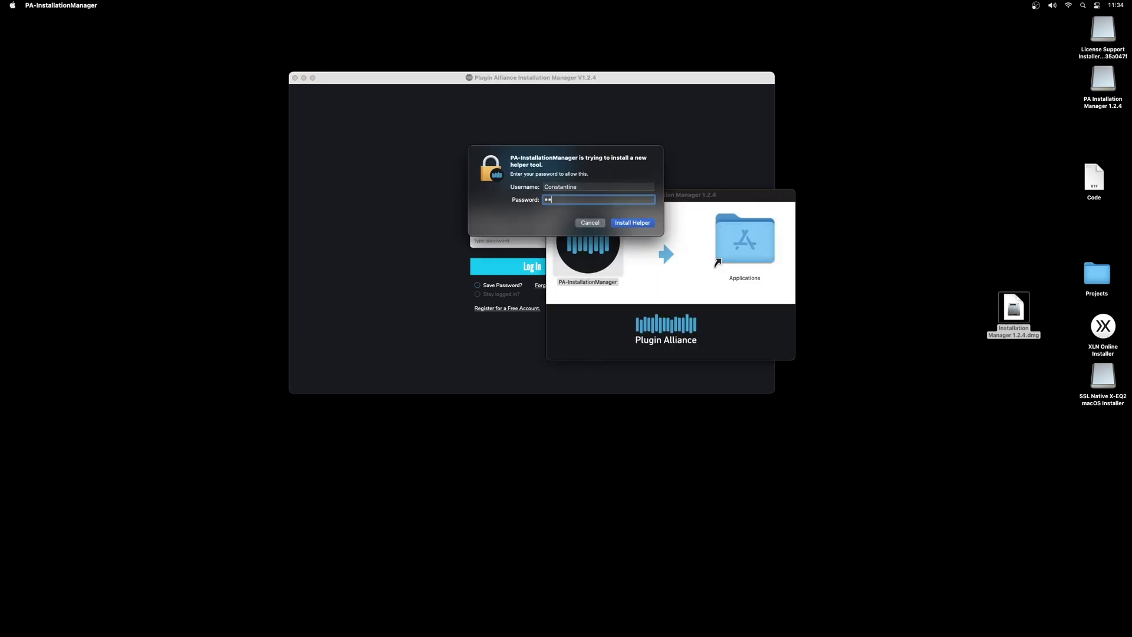
pyautogui.press('Return')
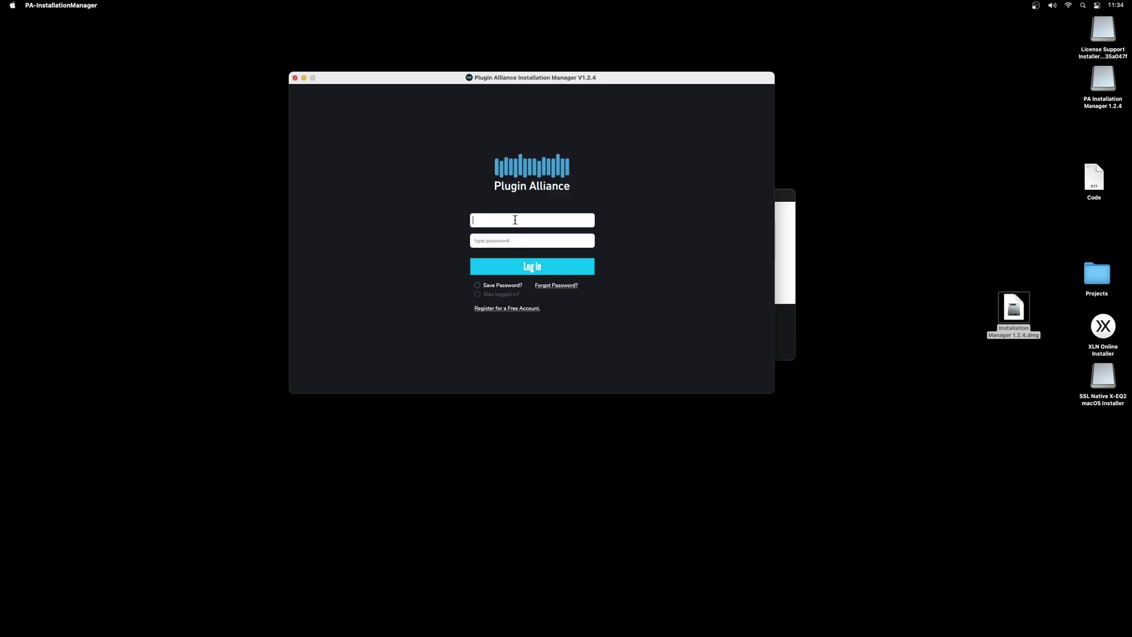
# Log in with the Plugin Alliance account username and password.
pyautogui.press('super+v')
pyautogui.press('Tab')
pyautogui.write('****')
pyautogui.click(523, 276)
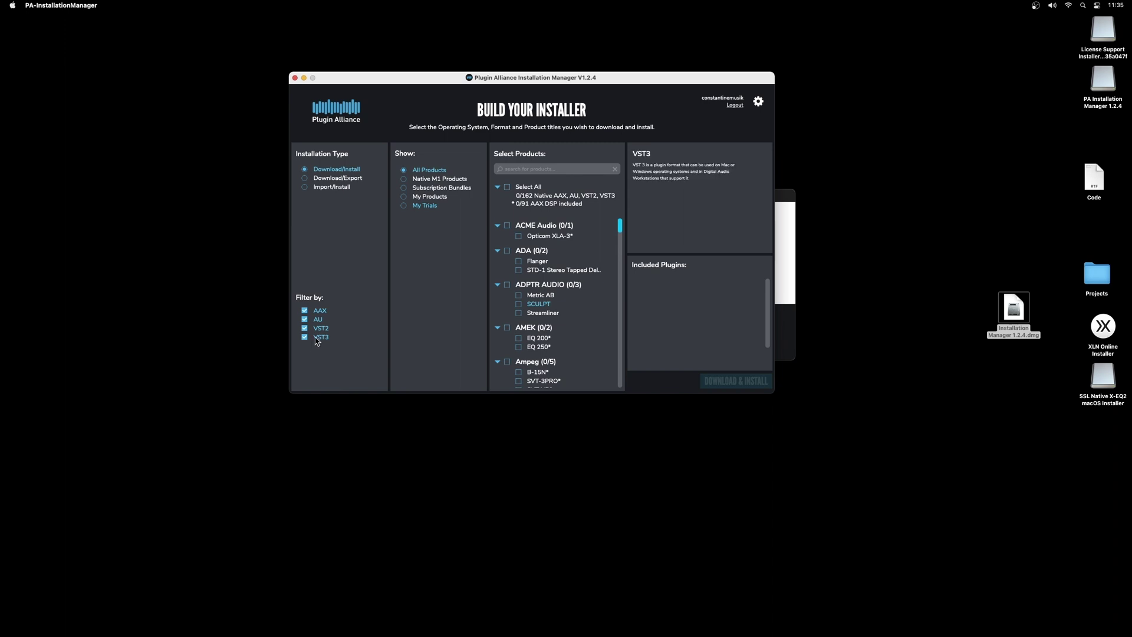
# Exclude AAX, search 'spl' and tick Transient Designer Plus.
pyautogui.click(304, 310)
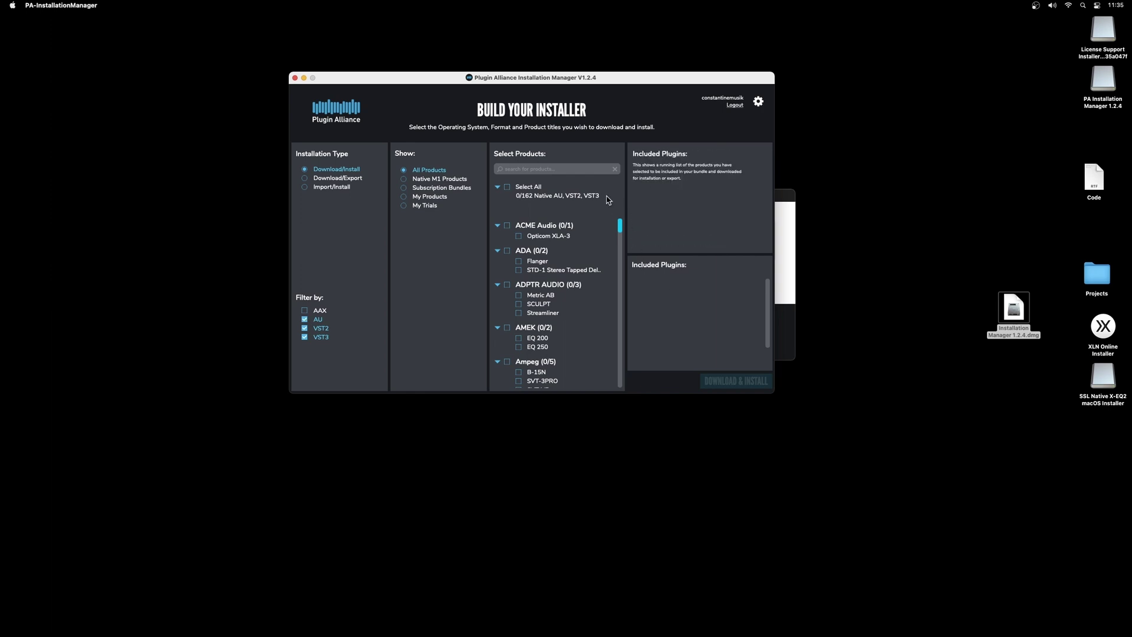
pyautogui.click(551, 170)
pyautogui.write('spl')
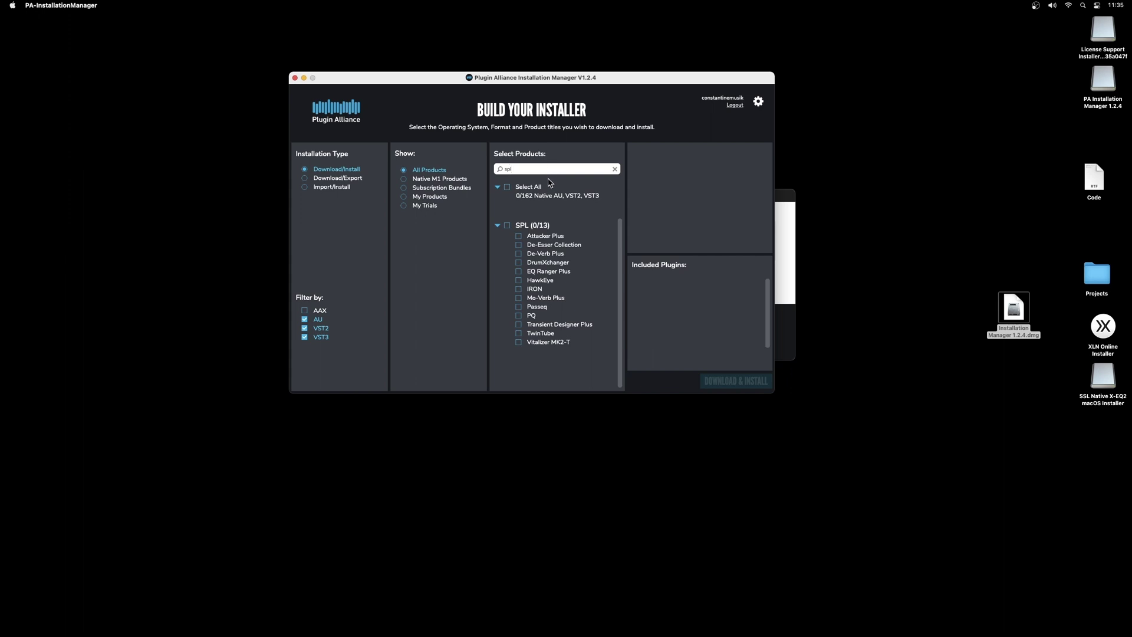
pyautogui.click(519, 325)
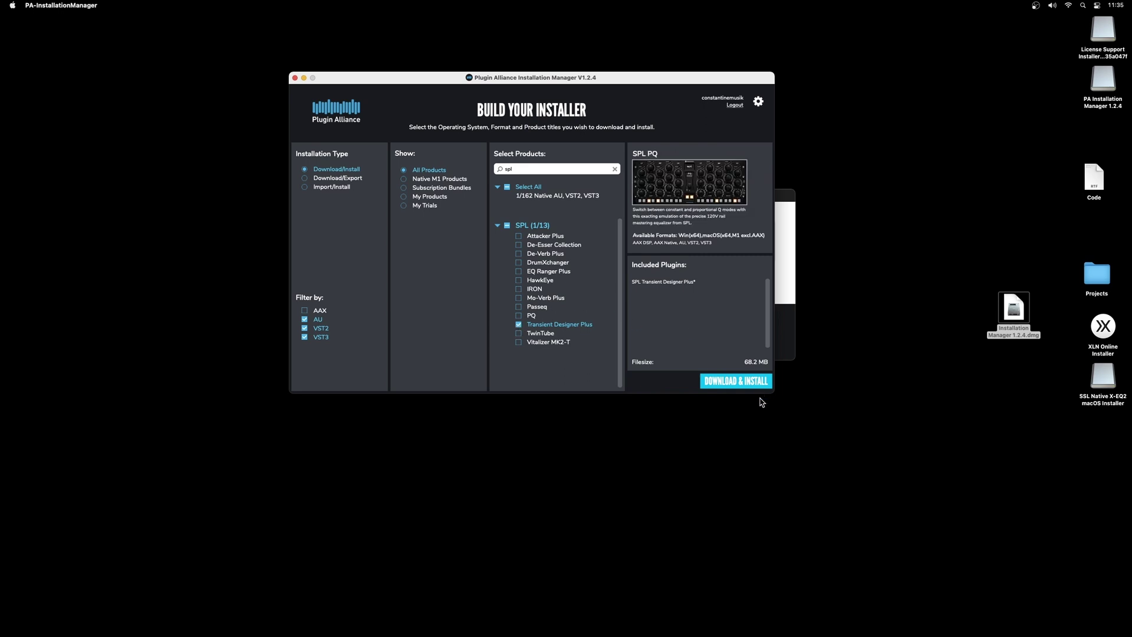
# Download and install Transient Designer Plus, then exit the Installation Manager.
pyautogui.click(746, 386)
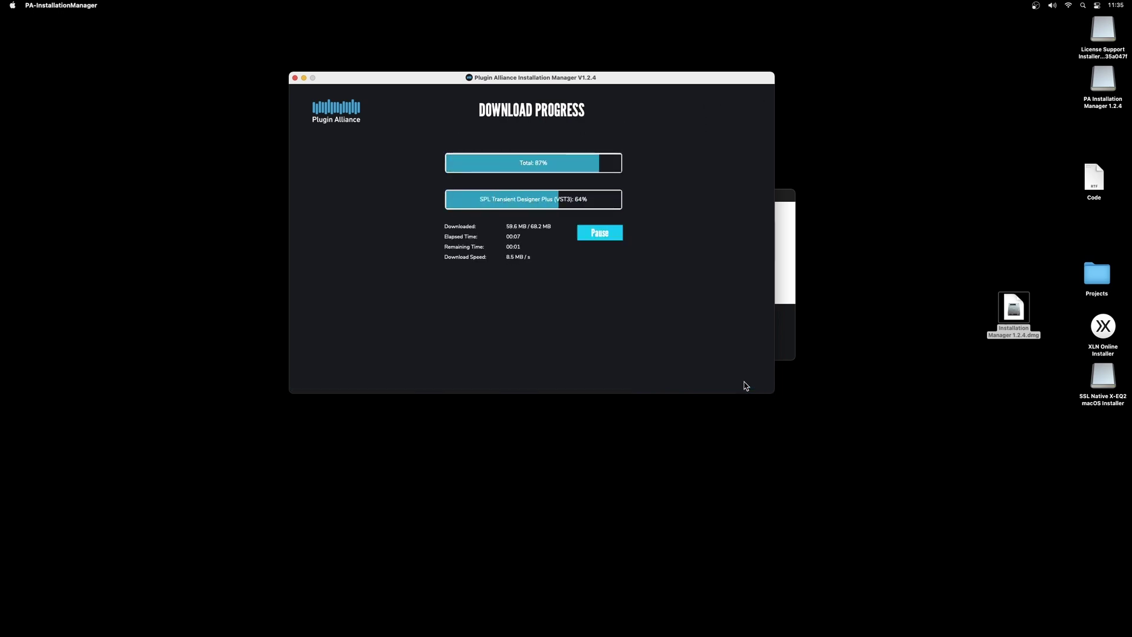
pyautogui.click(601, 197)
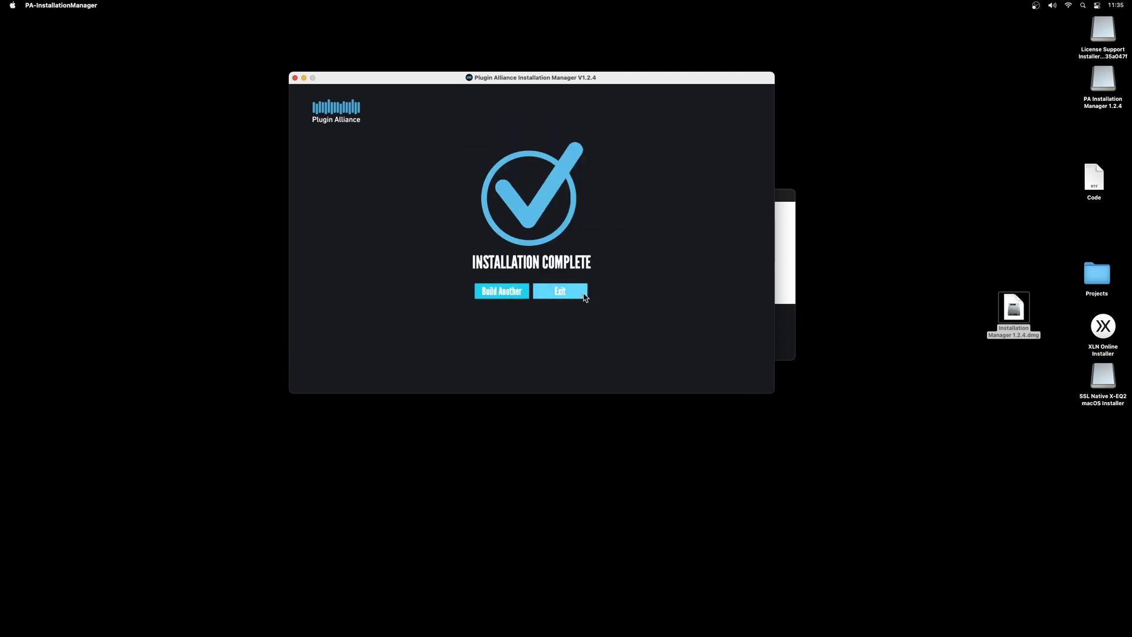
pyautogui.click(577, 293)
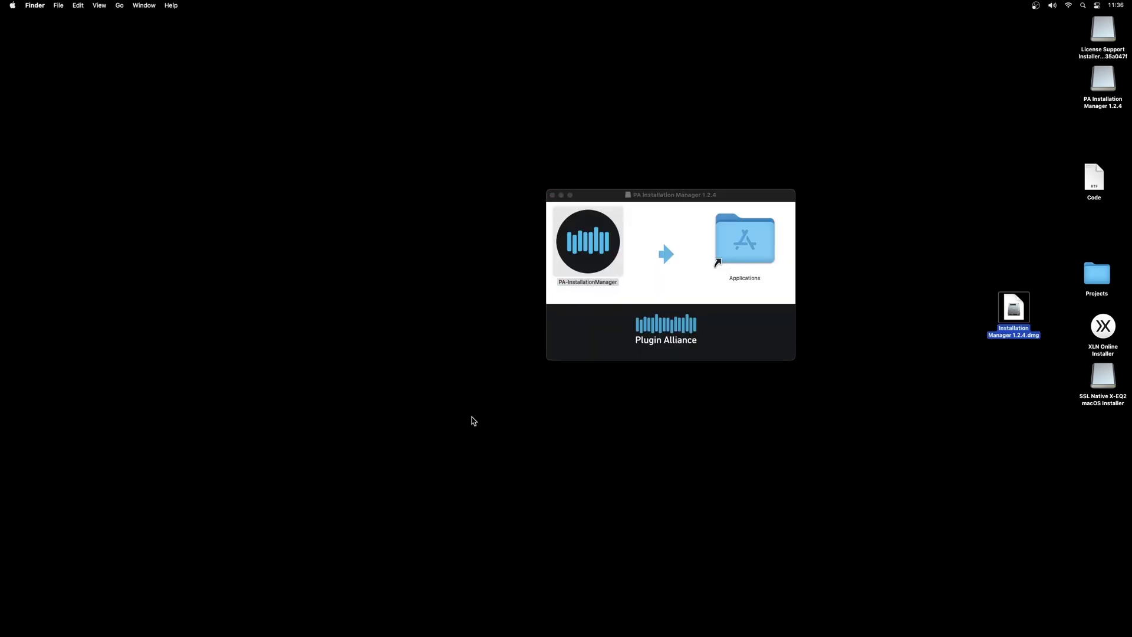
# Make a new Logic Pro project via File > New with one Audio track and open its Audio FX list.
pyautogui.click(444, 618)
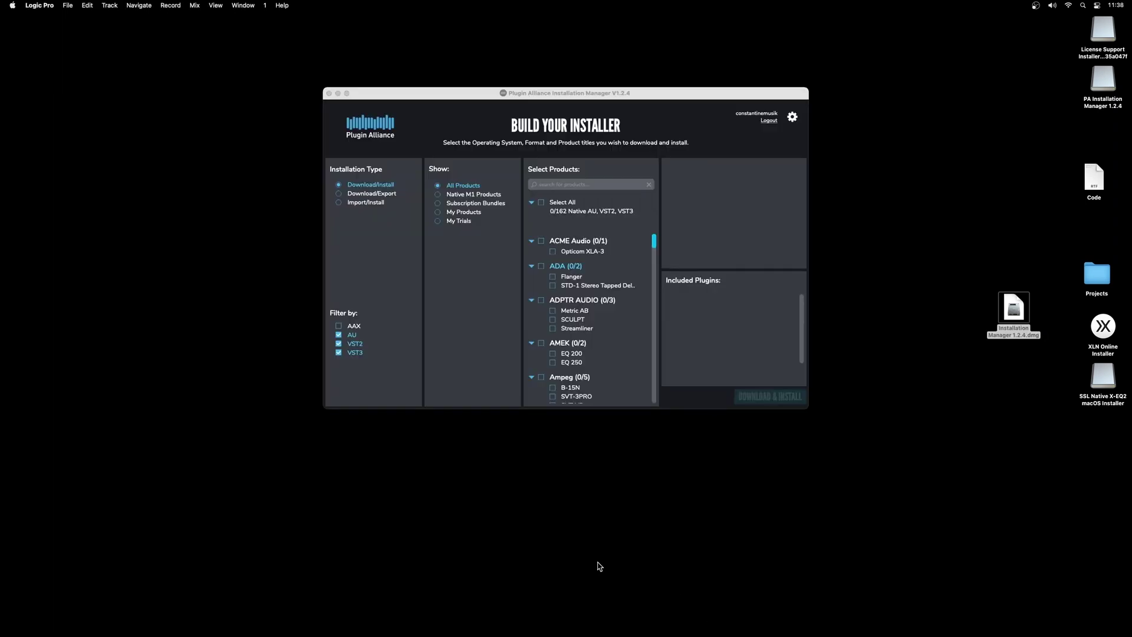
pyautogui.moveTo(559, 634)
pyautogui.click(69, 5)
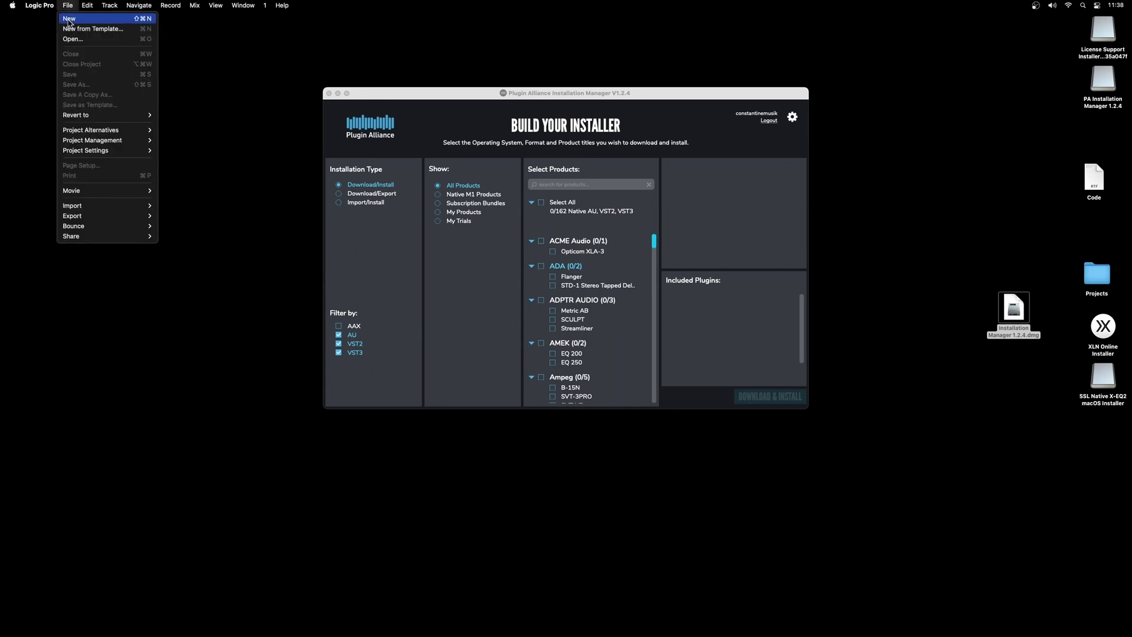
pyautogui.click(69, 20)
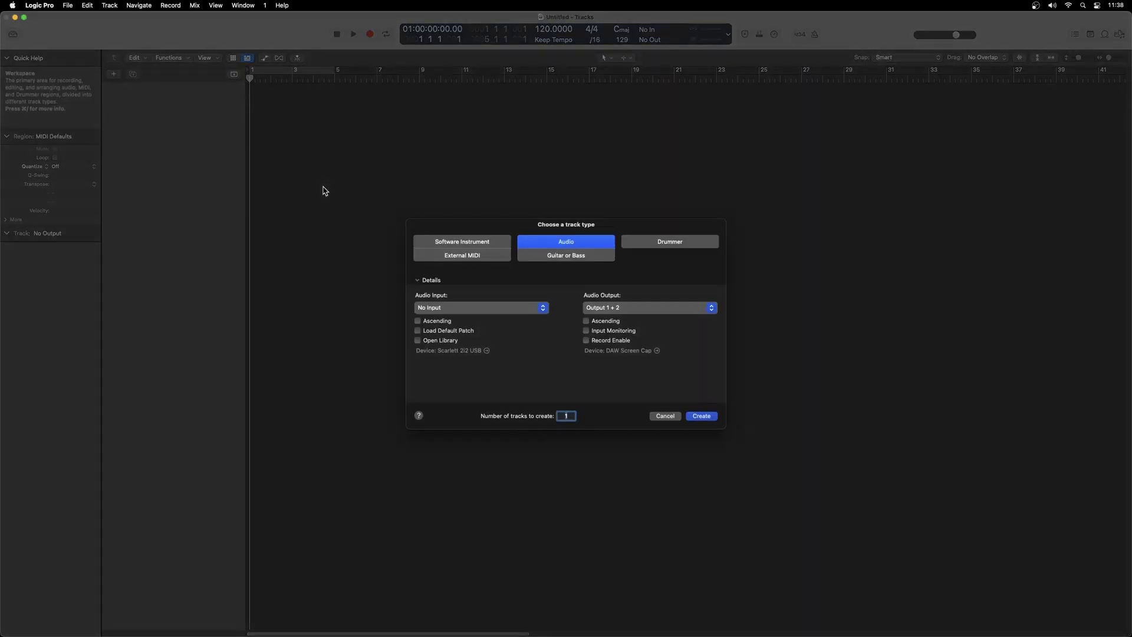
pyautogui.click(706, 418)
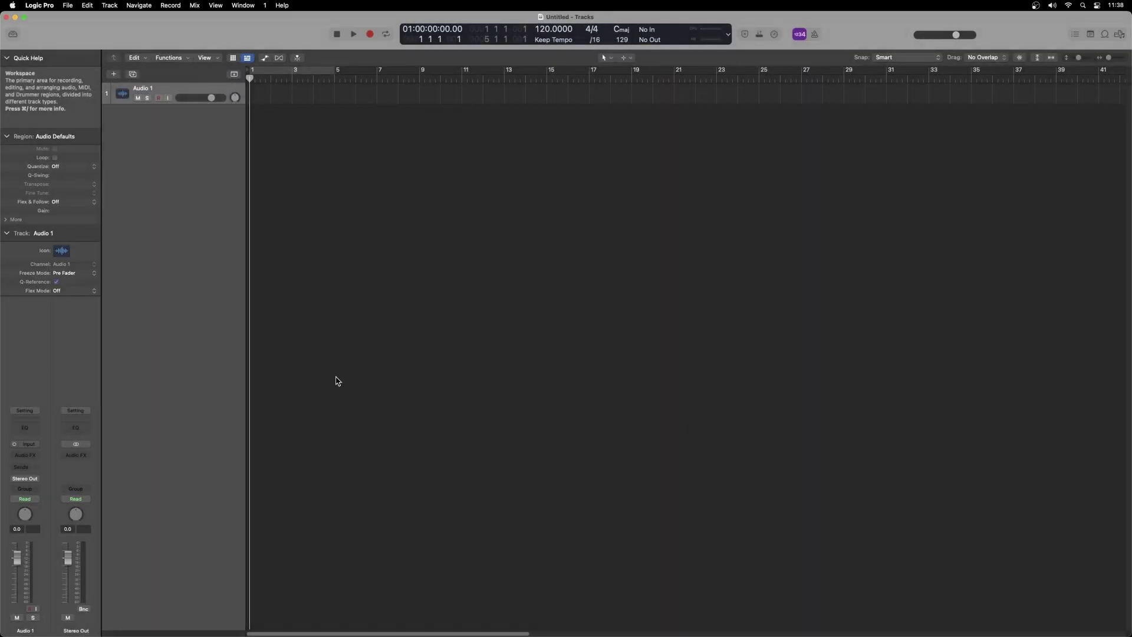
pyautogui.click(37, 456)
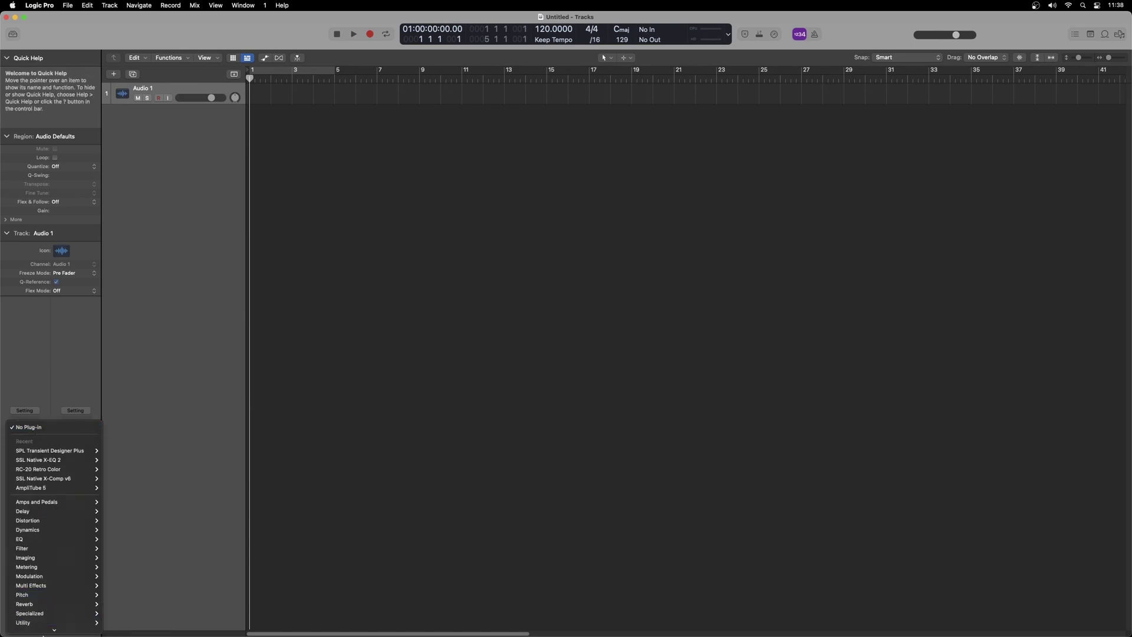
# Insert SPL Transient Designer Plus on the Audio 1 track.
pyautogui.moveTo(50, 629)
pyautogui.moveTo(130, 609)
pyautogui.click(194, 609)
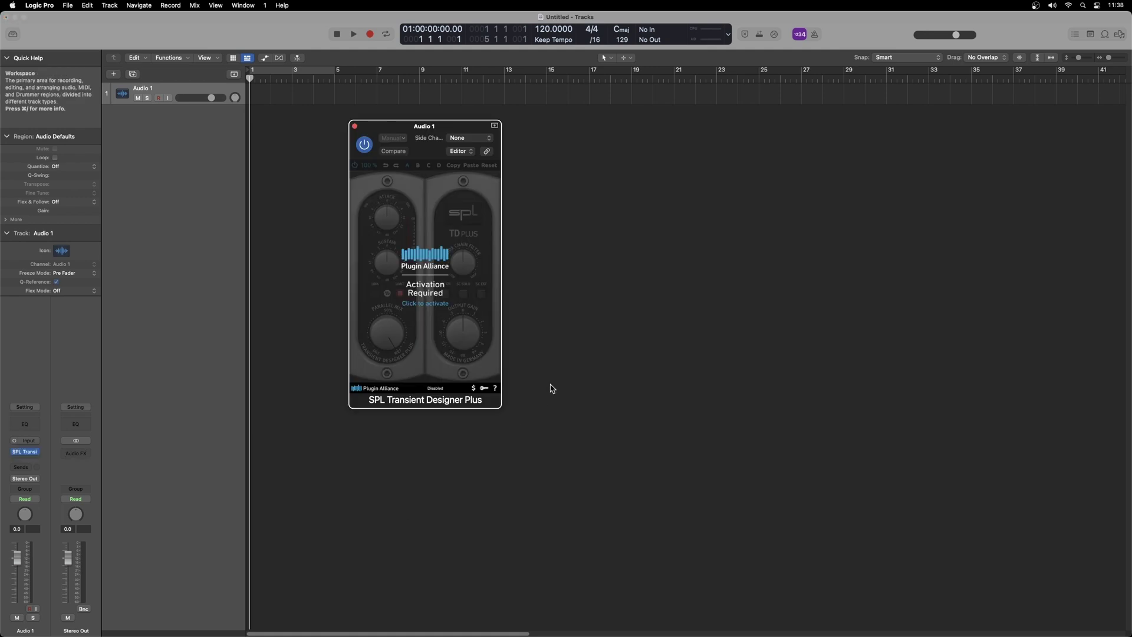
# Activate the plugin online on the Mac mini with the Plugin Alliance account e-mail and password.
pyautogui.click(427, 305)
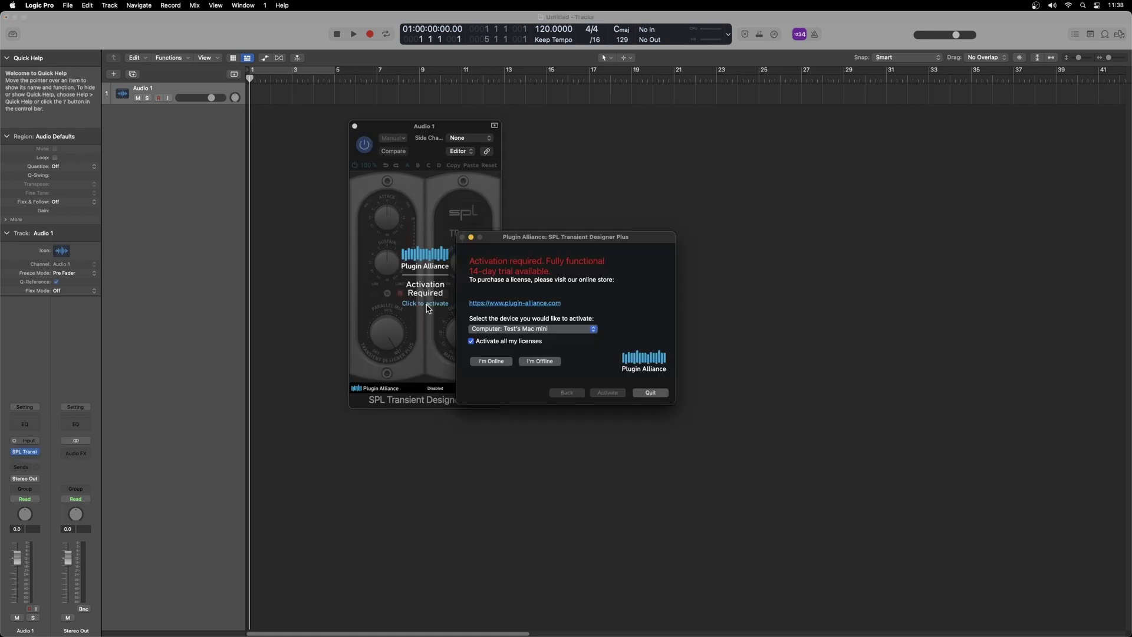
pyautogui.click(533, 329)
pyautogui.click(625, 305)
pyautogui.click(502, 362)
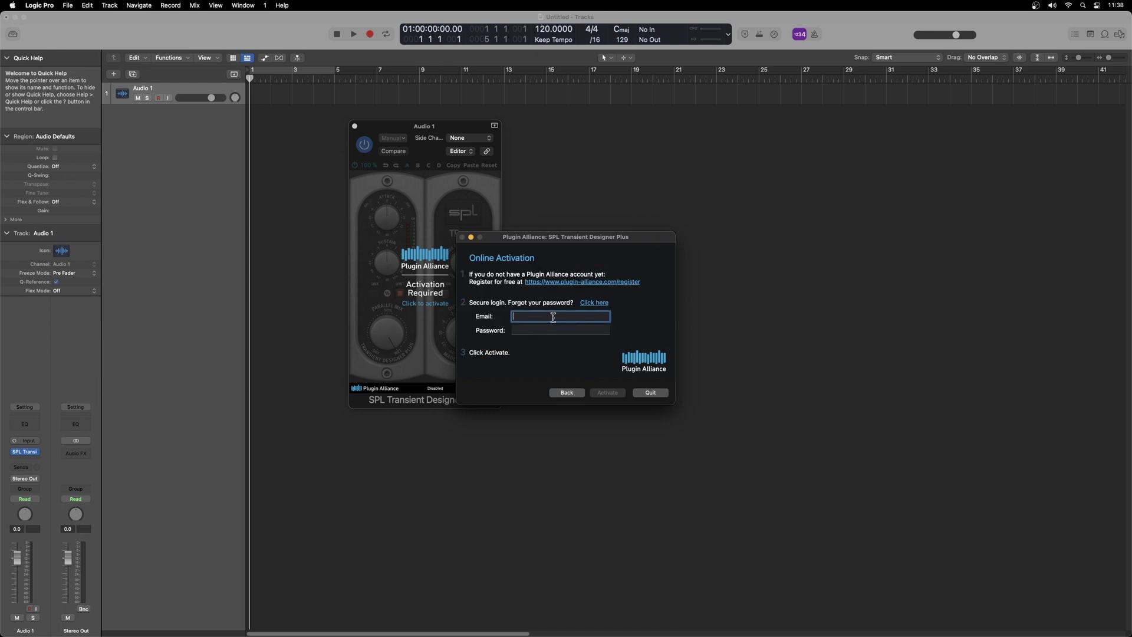
pyautogui.write('user@example.com')
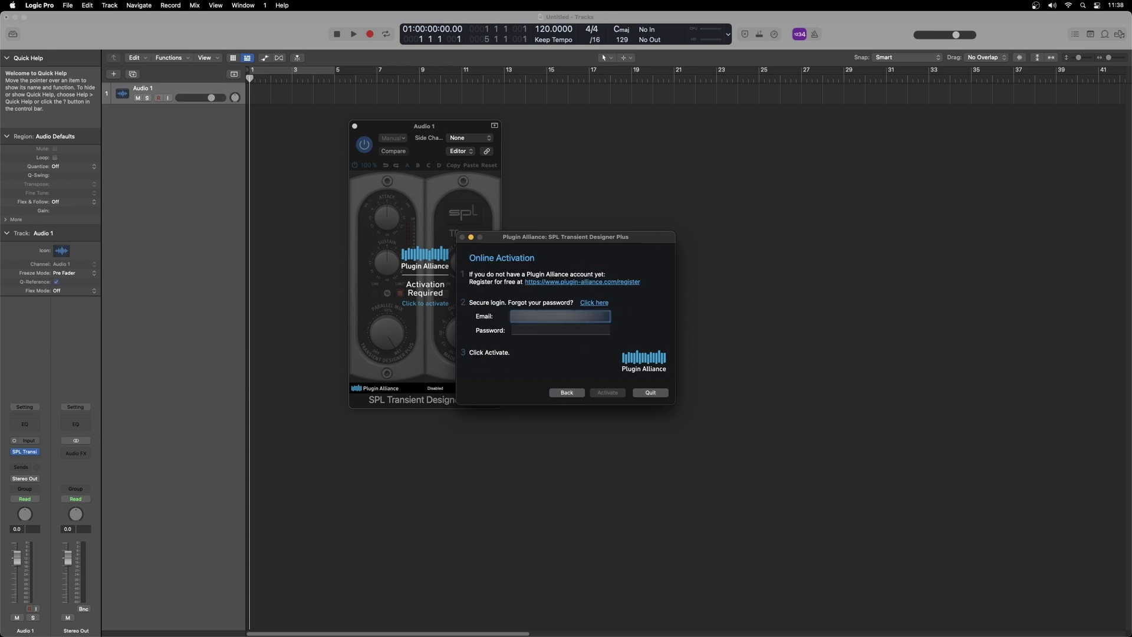
pyautogui.press('Tab')
pyautogui.write('pass')
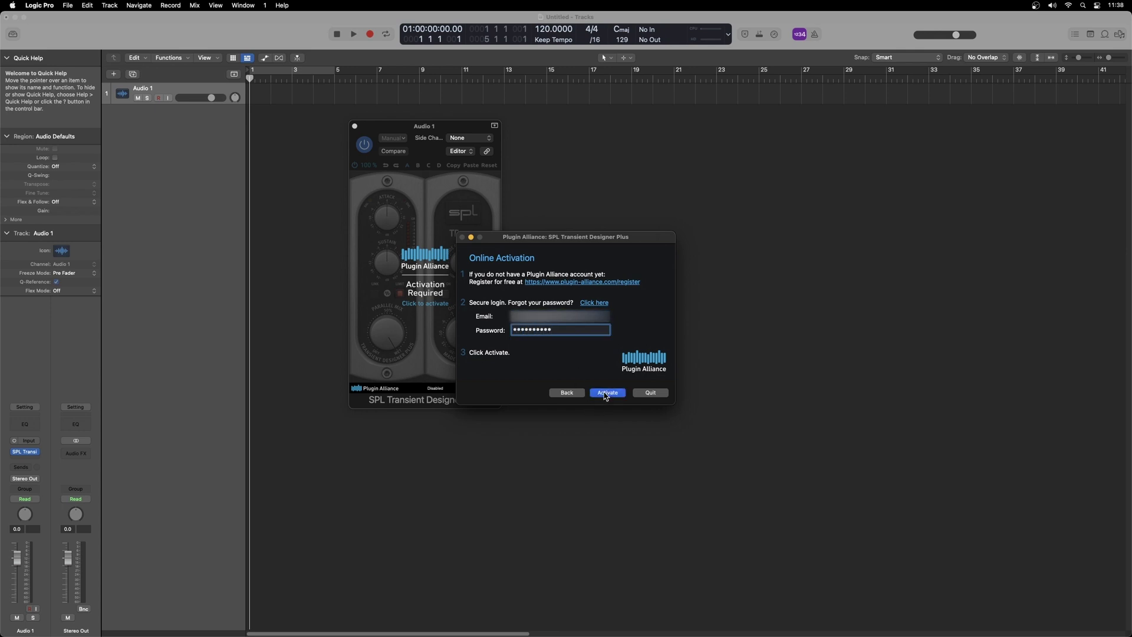
pyautogui.click(606, 394)
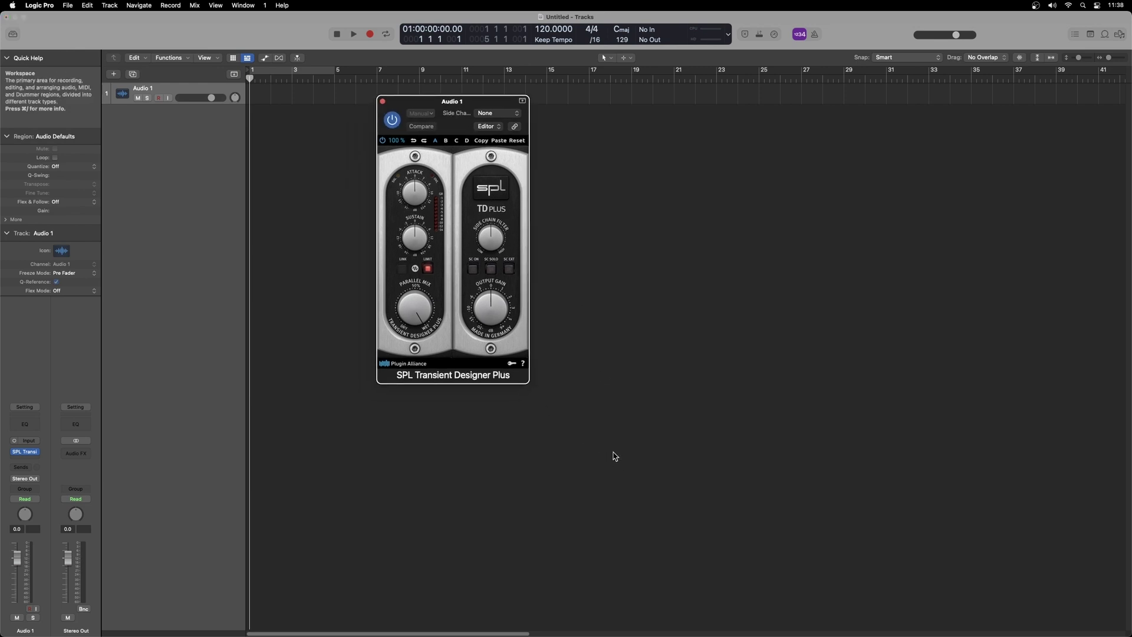
pyautogui.moveTo(451, 105); pyautogui.dragTo(470, 105)
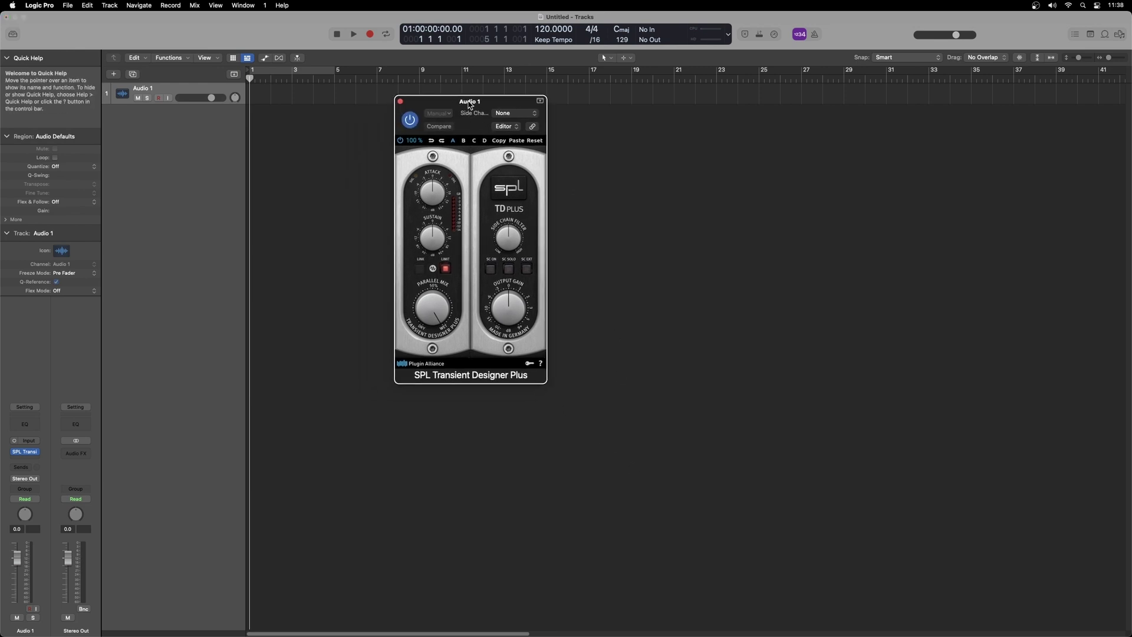